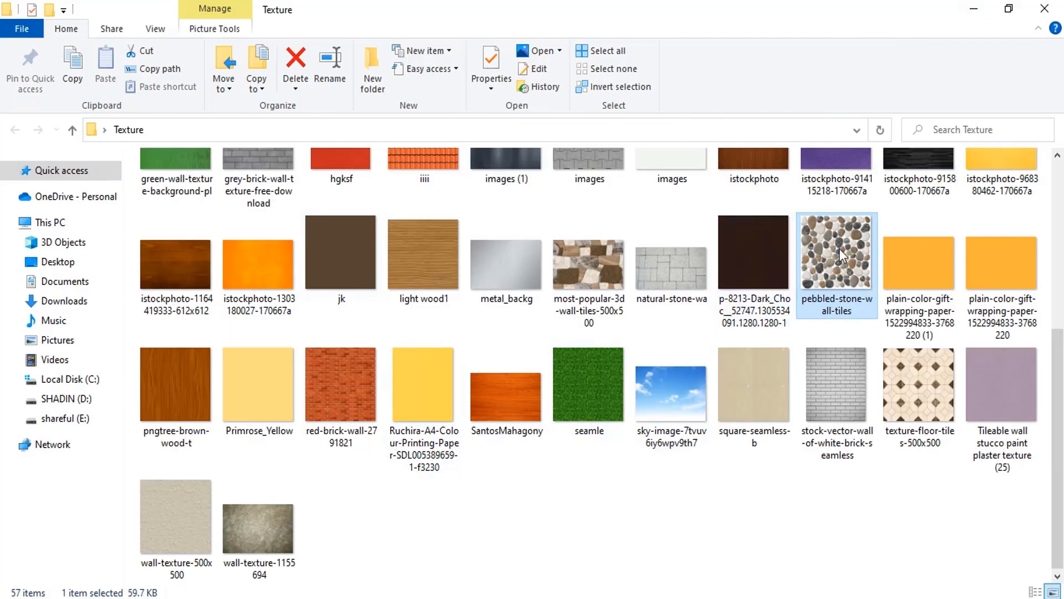
Step: Place the pebbled-stone-wall-tiles image beside the blue square in Illustrator and enlarge it to slightly more than the square's size
drag(838, 259, 773, 361)
click(269, 41)
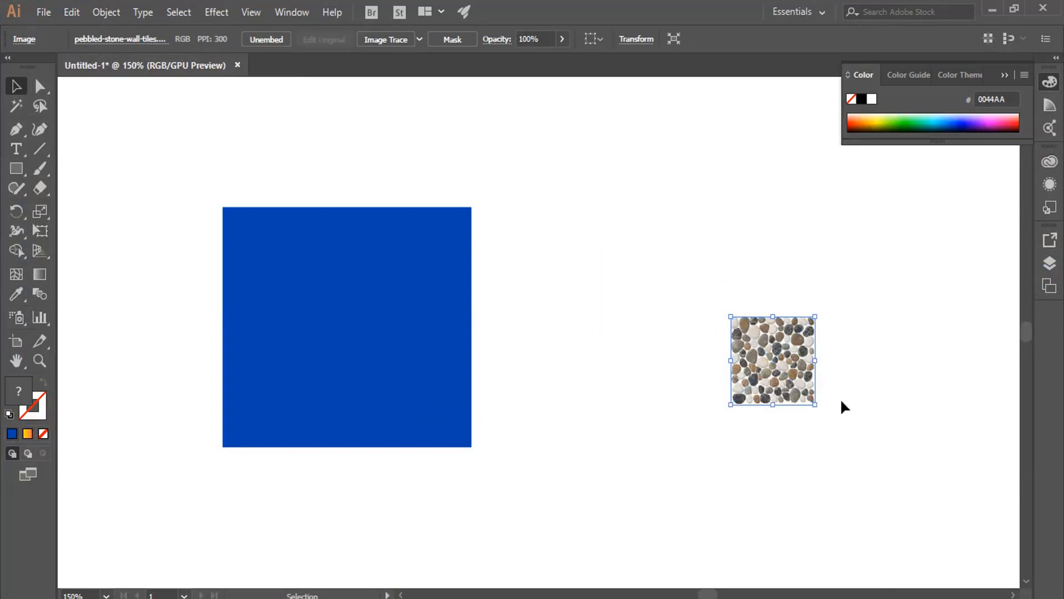
drag(814, 405, 952, 545)
drag(865, 476, 824, 397)
drag(909, 463, 957, 506)
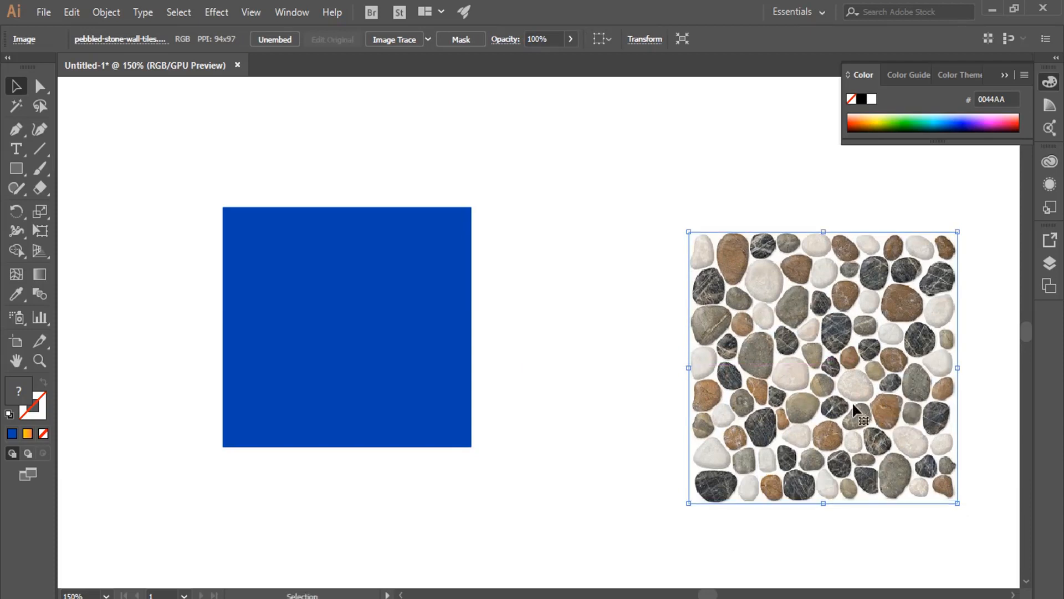
click(634, 302)
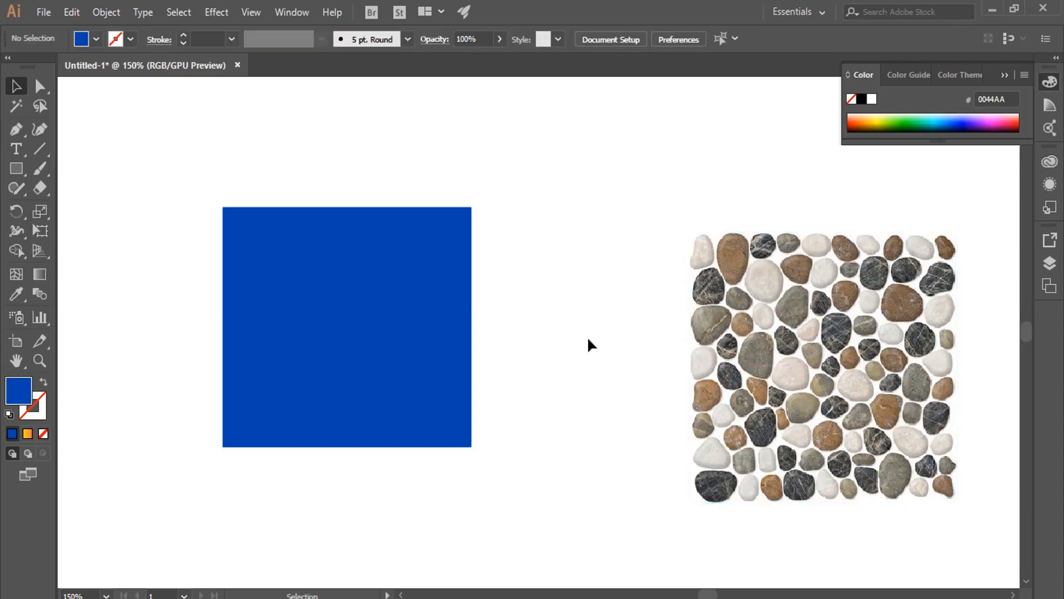
Step: Shift the blue square slightly and sample various stone colours onto it with the Eyedropper, ending with dark grey 484C4E
drag(369, 378, 337, 368)
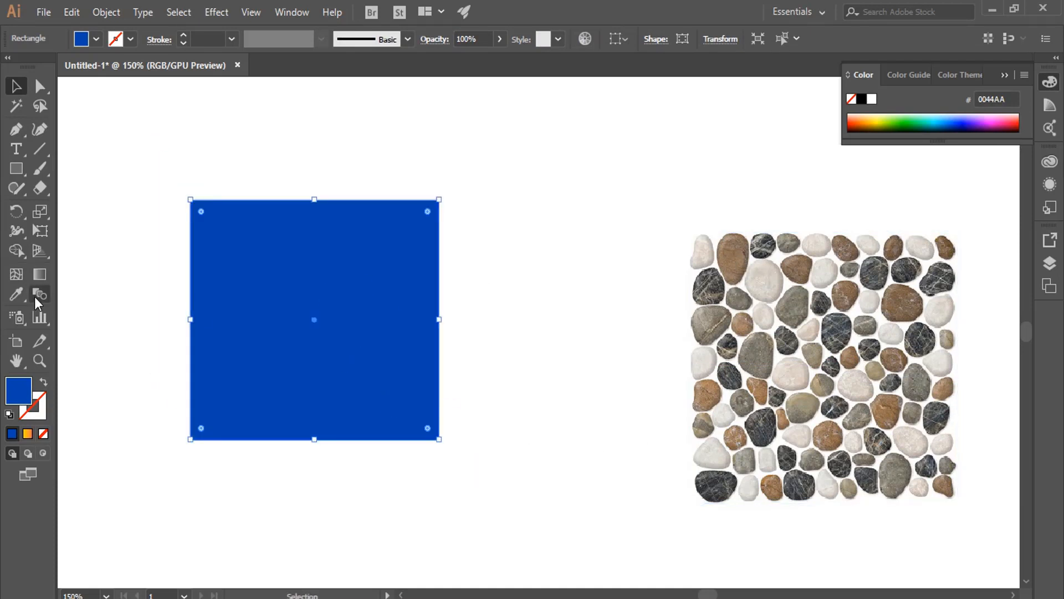
drag(16, 294, 94, 292)
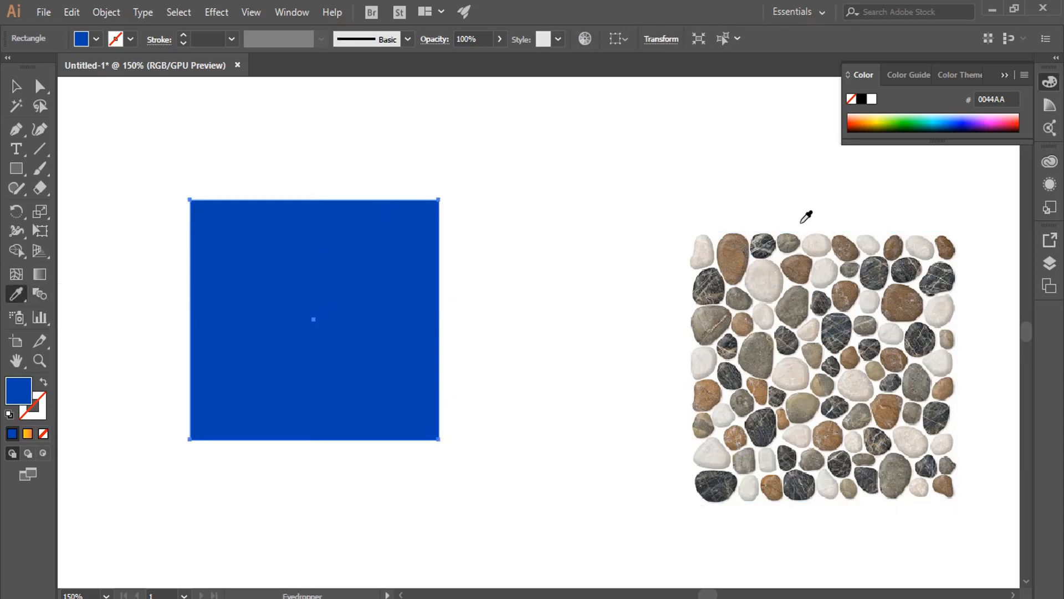
click(741, 252)
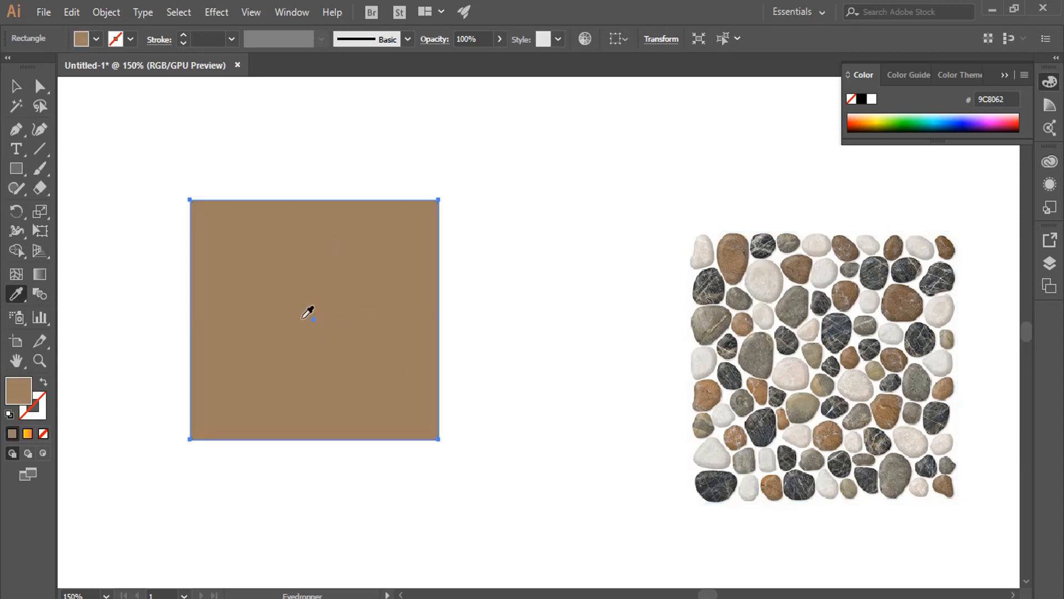
click(737, 252)
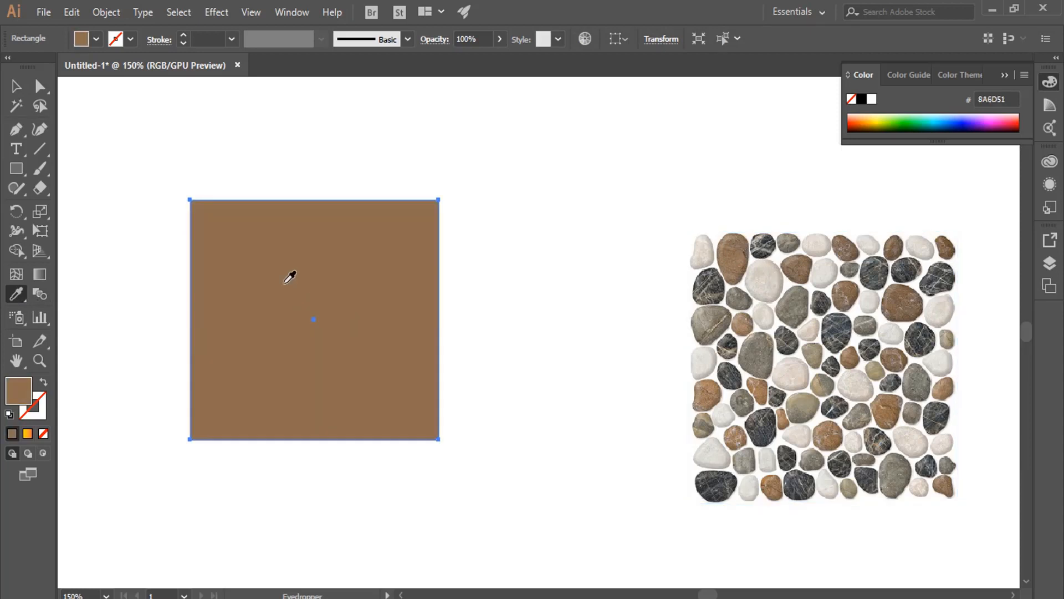
click(768, 240)
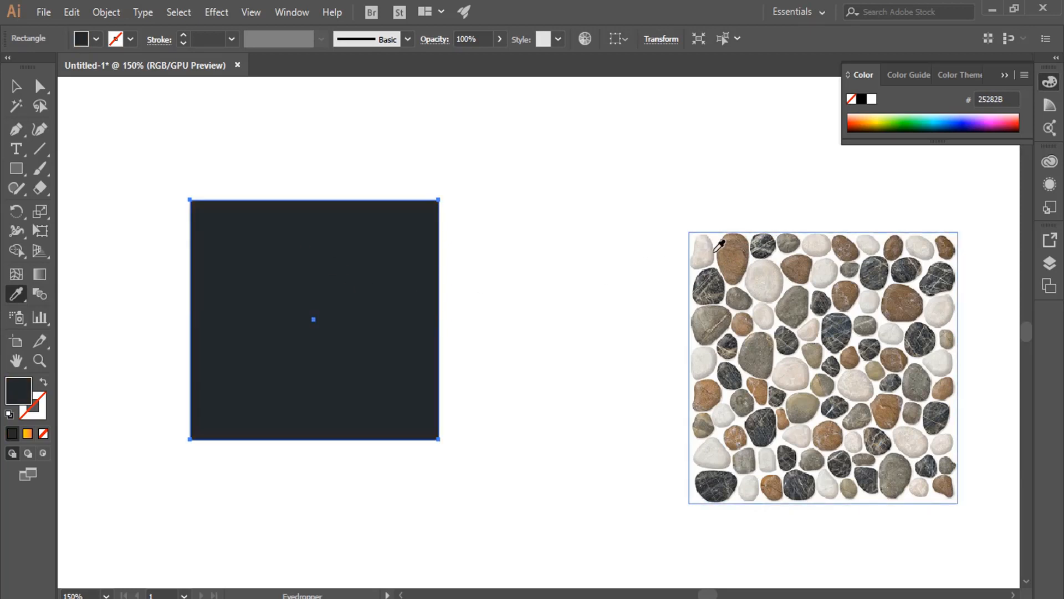
click(768, 276)
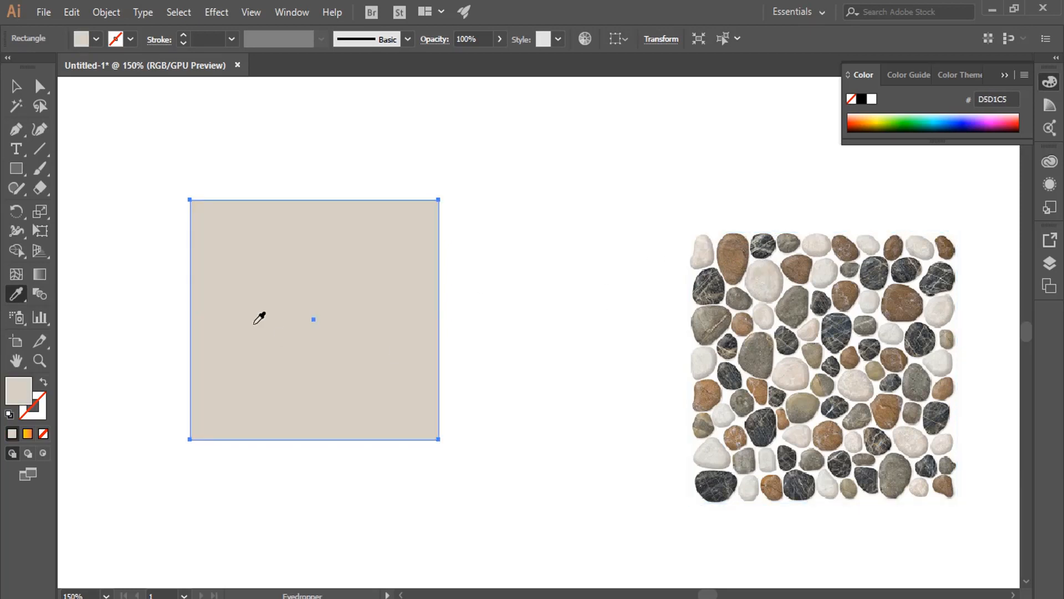
click(755, 361)
click(757, 390)
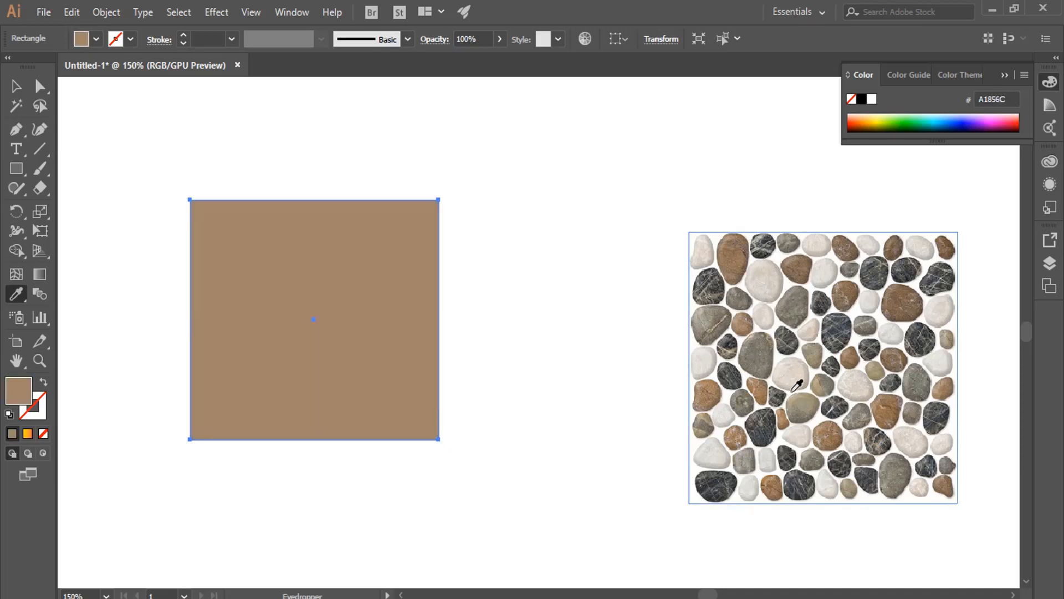
click(781, 396)
click(804, 366)
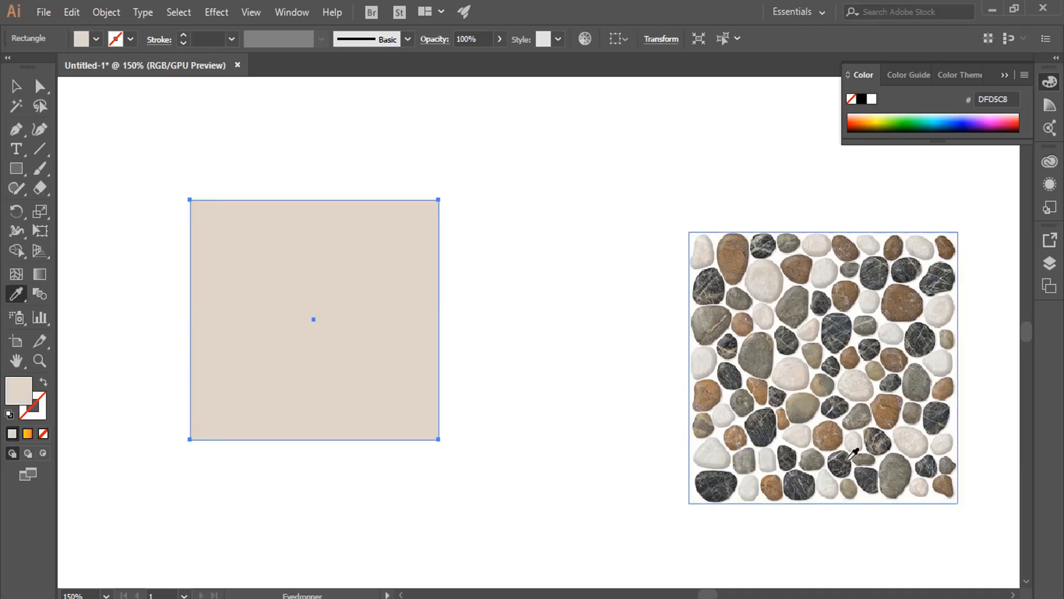
click(769, 429)
Step: Move the dark grey square toward the artboard's upper-left area and shrink it into a smaller landscape rectangle
click(16, 86)
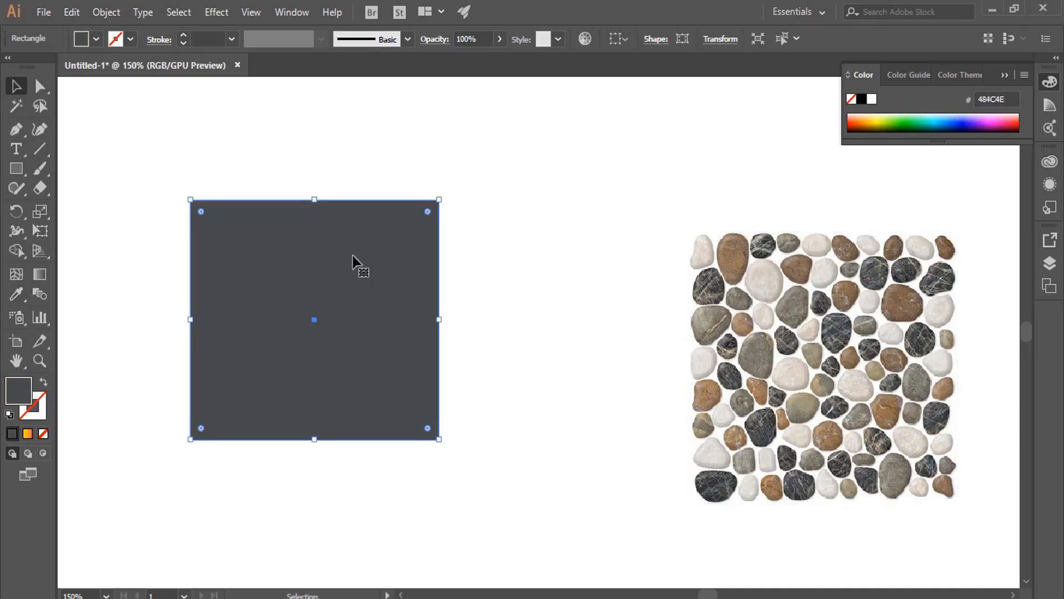
drag(361, 288, 242, 211)
drag(322, 361, 240, 239)
Step: Draw a portrait rectangle between the dark grey one and the texture, filling it with beige D8CEC1 sampled from a light stone
click(16, 168)
drag(342, 131, 506, 319)
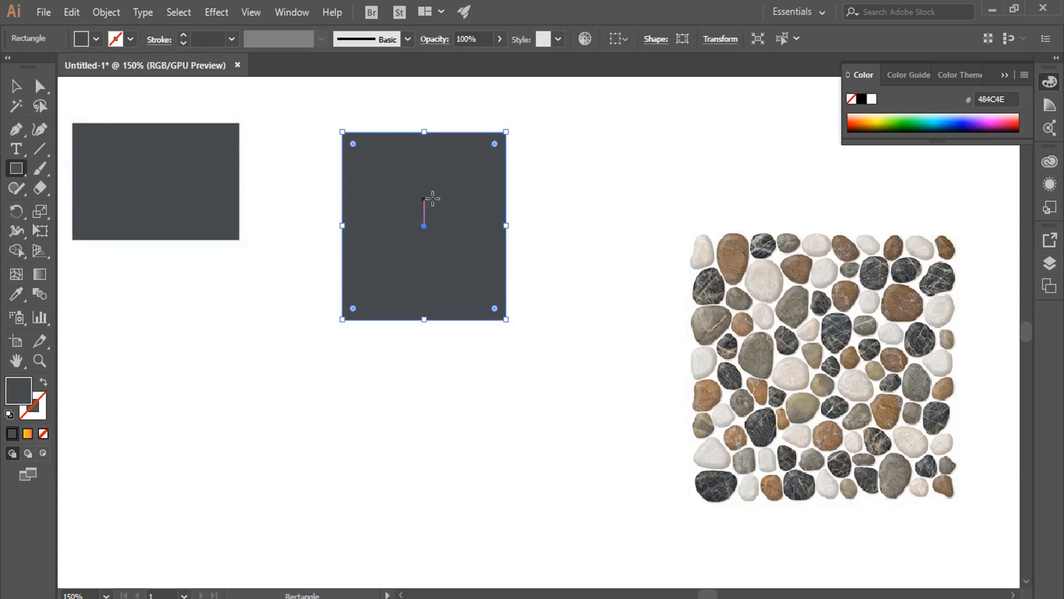
click(16, 296)
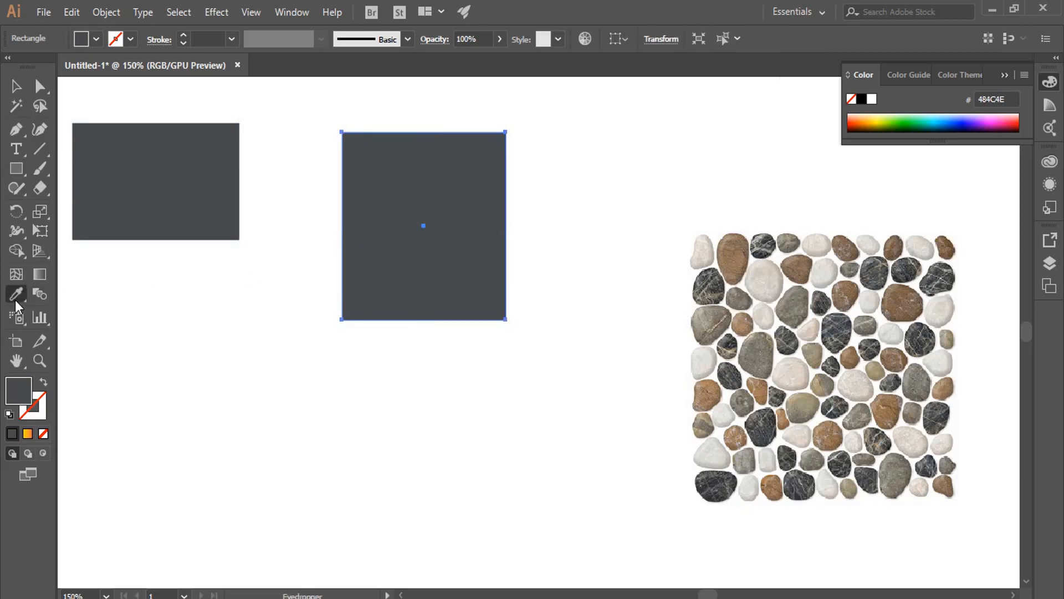
click(798, 372)
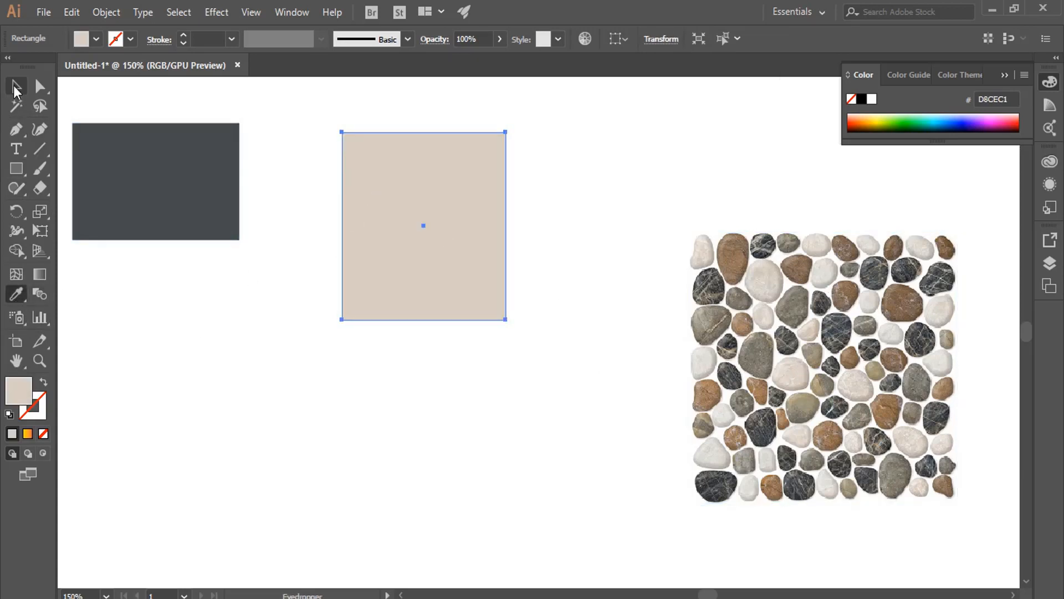
Step: Draw a smaller rectangle below the dark grey one and fill it with olive-tan 978F79 sampled from a stone
click(16, 168)
drag(167, 330, 288, 472)
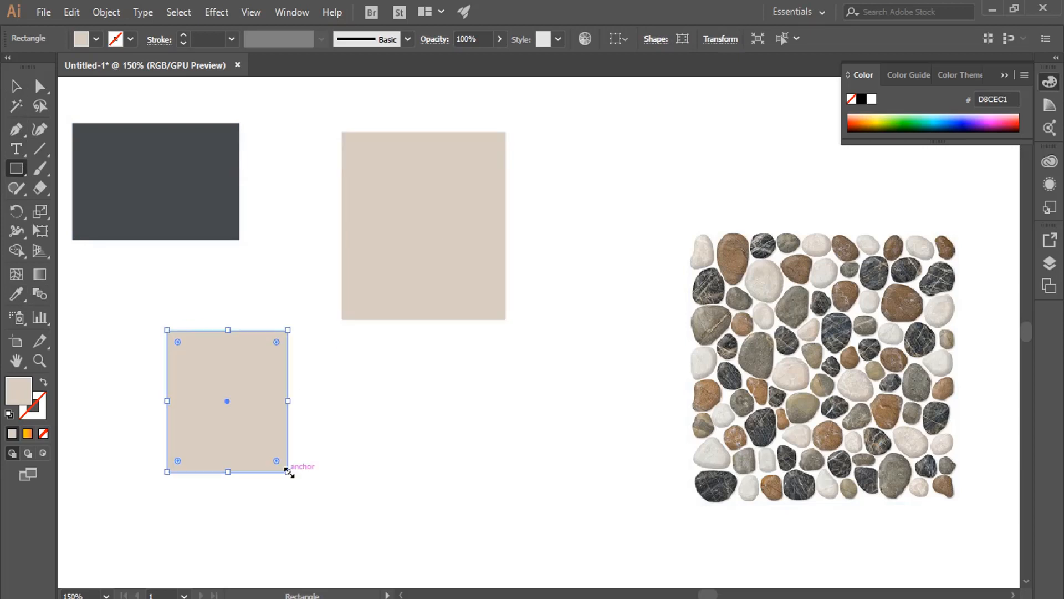
click(16, 295)
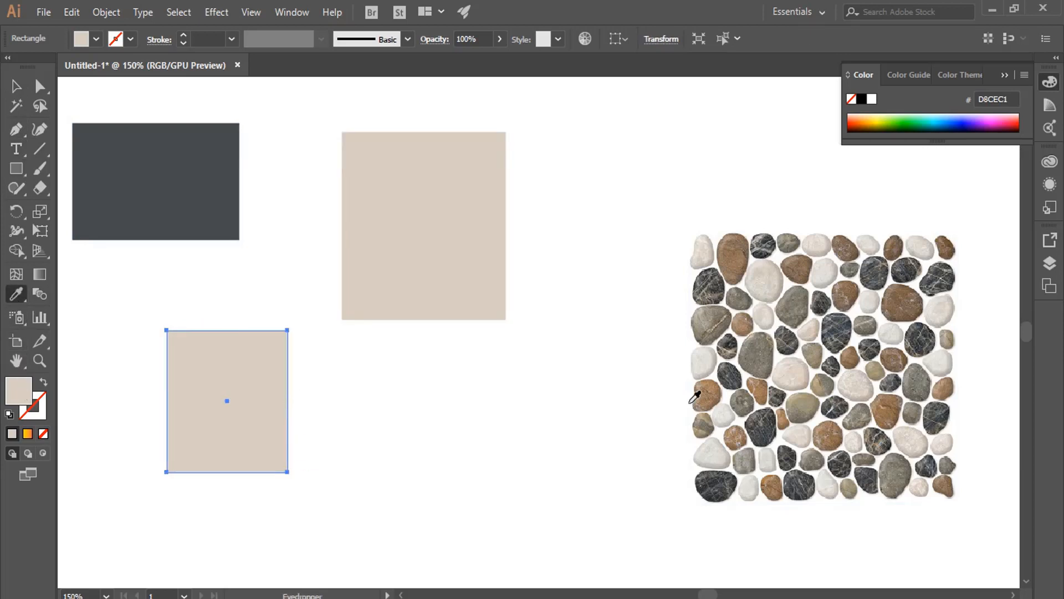
click(767, 426)
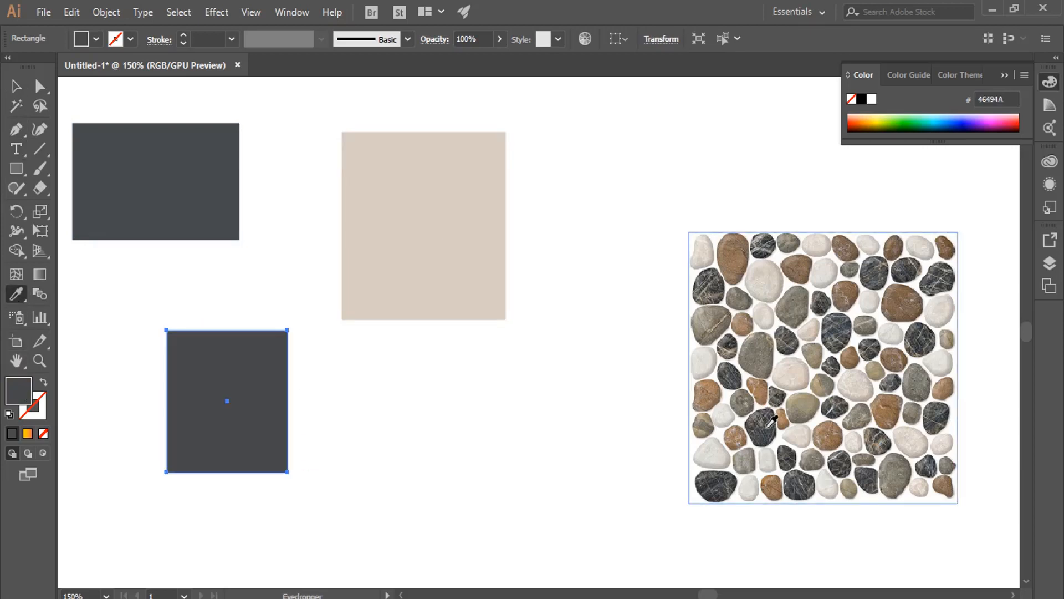
click(807, 402)
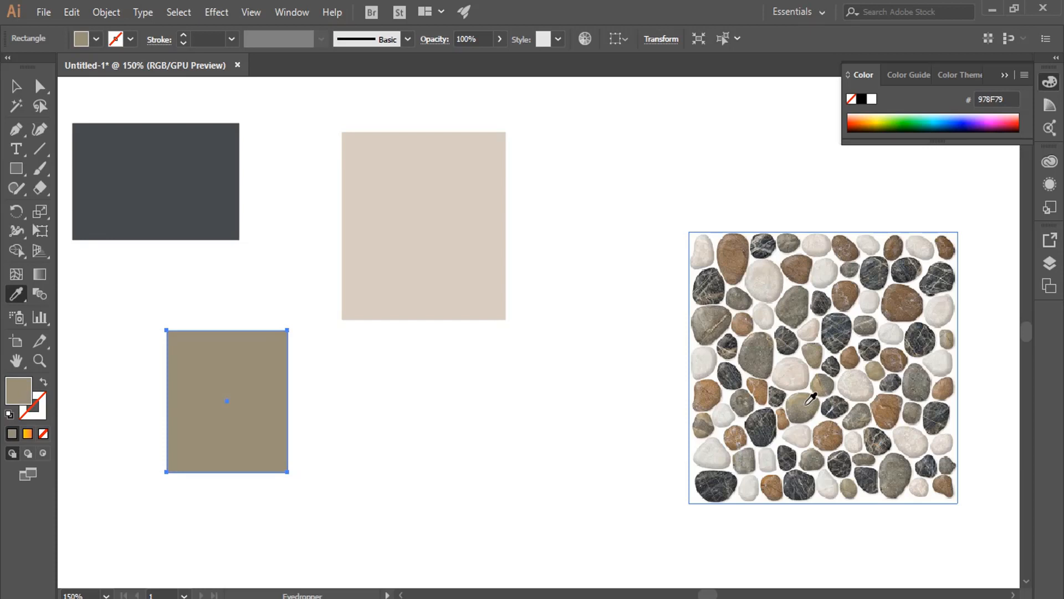
click(16, 87)
click(389, 392)
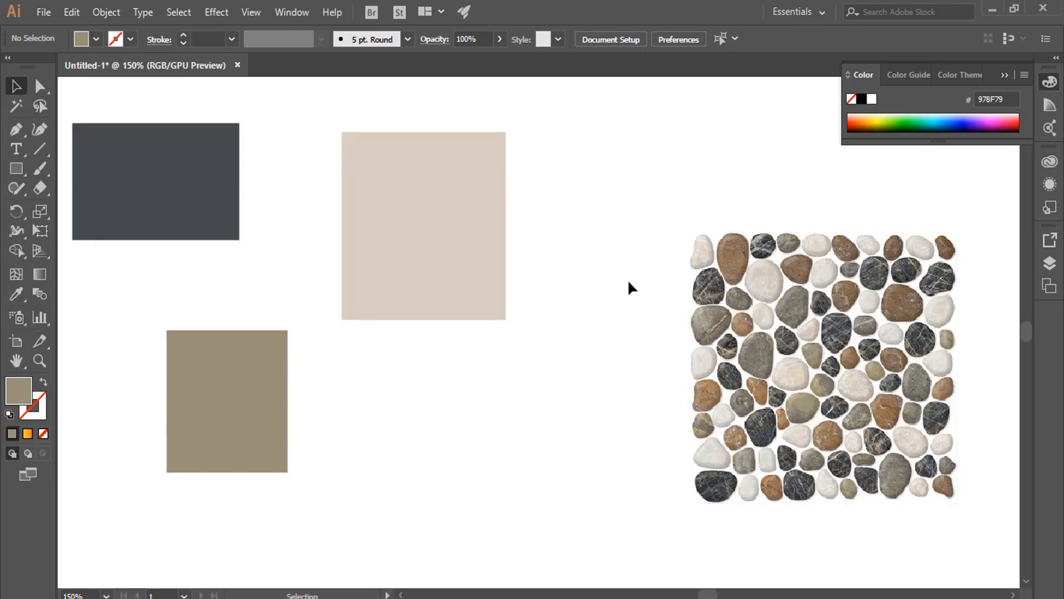
Step: Shift the stone texture and the olive-tan rectangle slightly, and refill the rectangle with brown 92704D sampled from a stone
drag(844, 328, 814, 333)
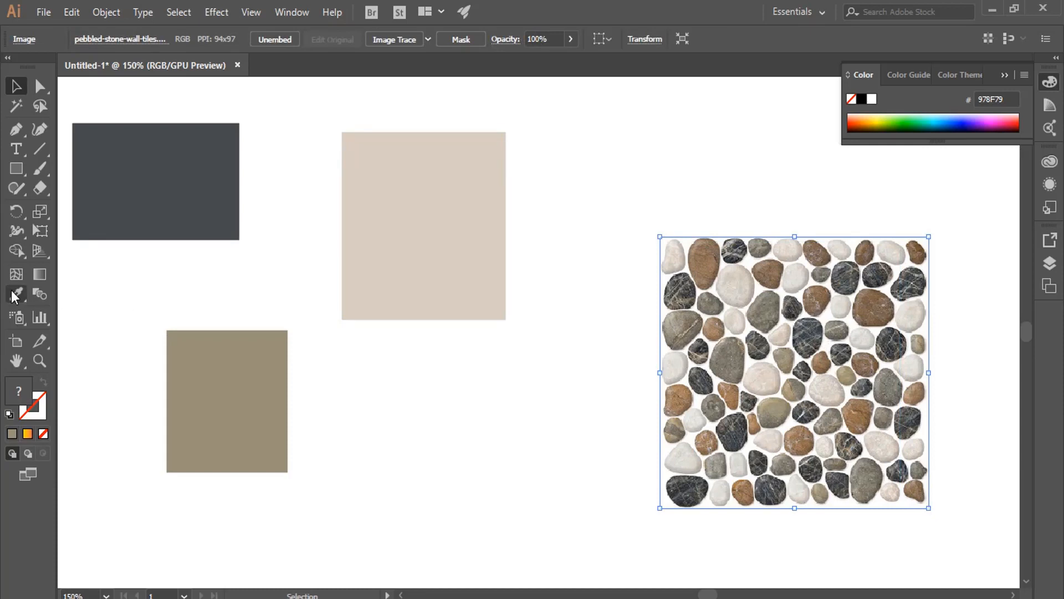
click(189, 364)
drag(213, 364, 193, 357)
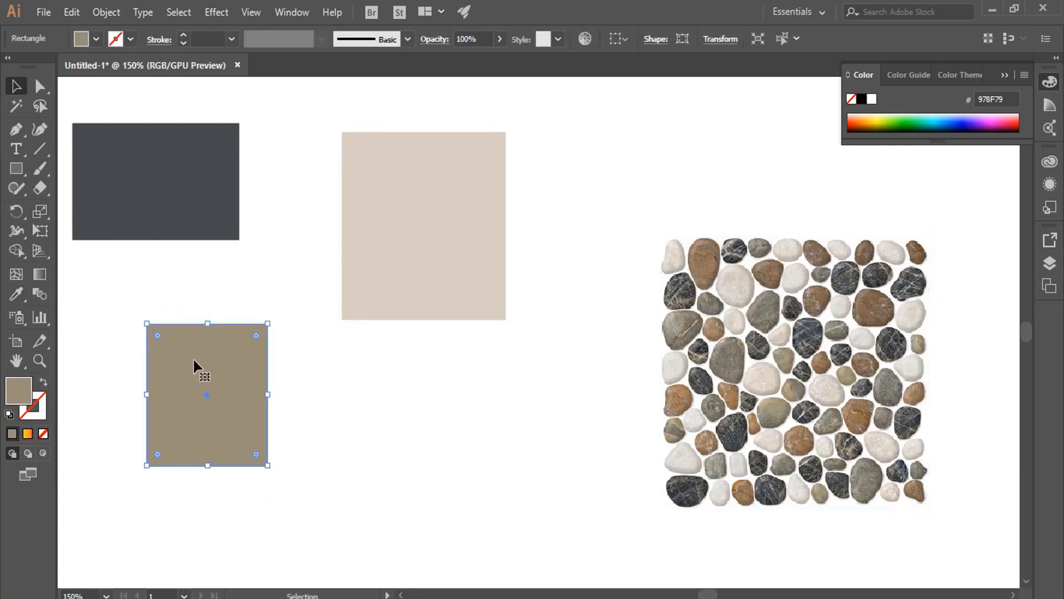
click(19, 296)
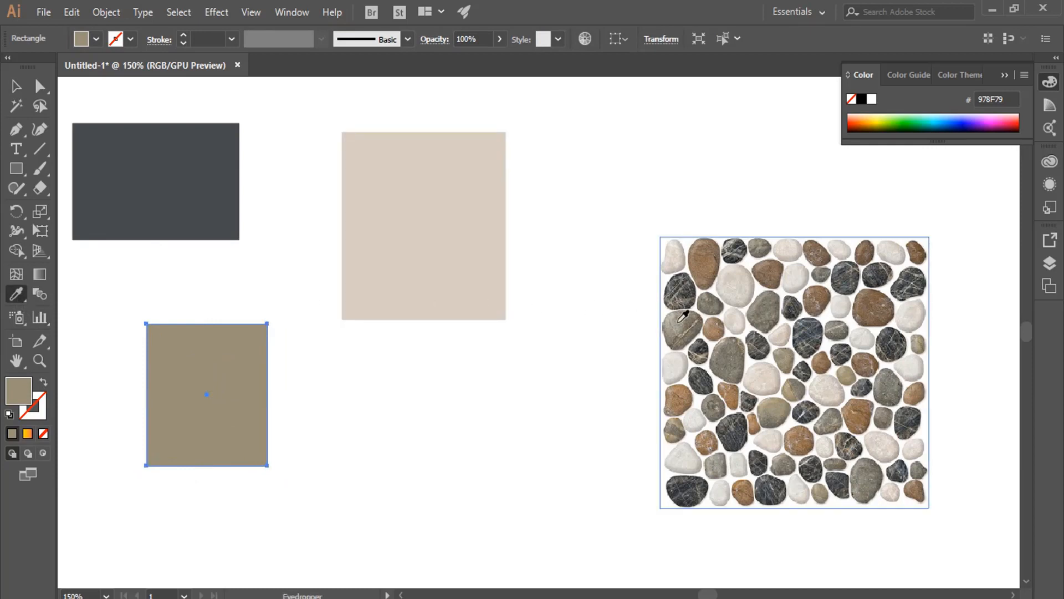
click(690, 315)
click(748, 475)
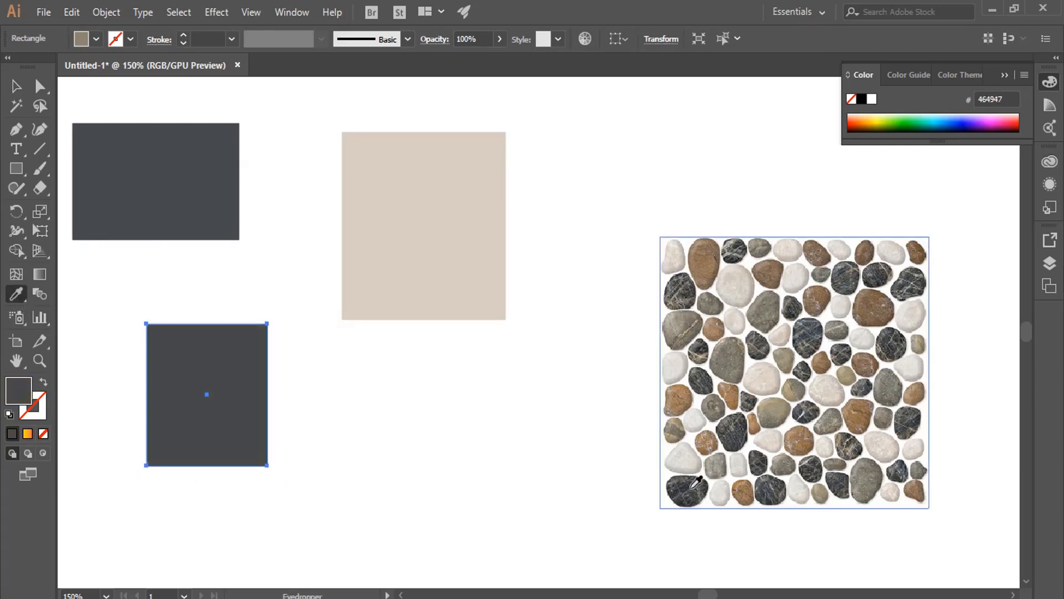
click(808, 439)
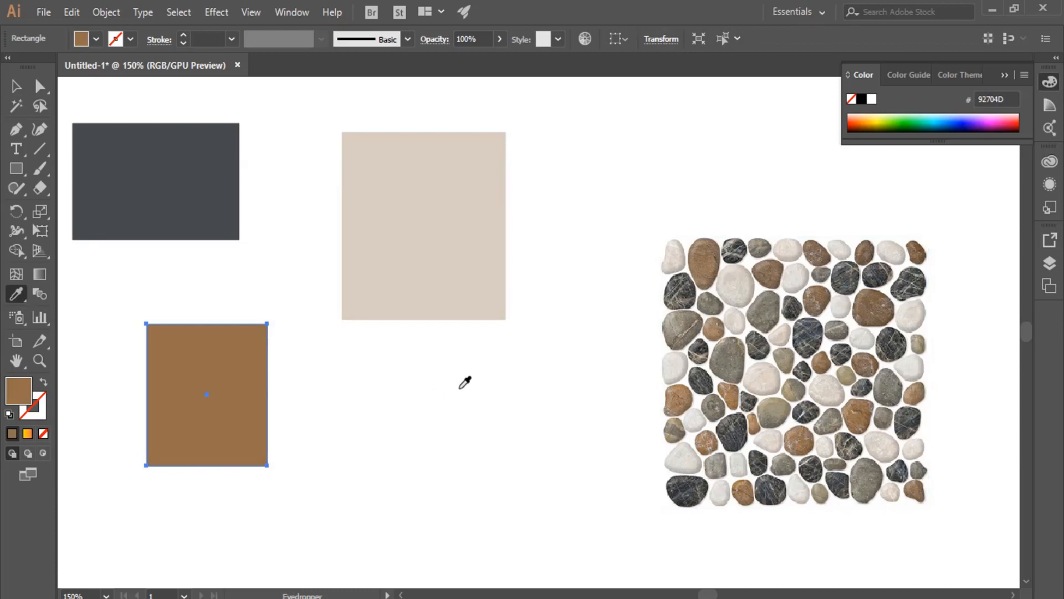
Step: Delete the three coloured rectangles and the stone texture image from the artboard
click(16, 85)
drag(133, 100, 453, 456)
key(Delete)
click(832, 414)
key(Delete)
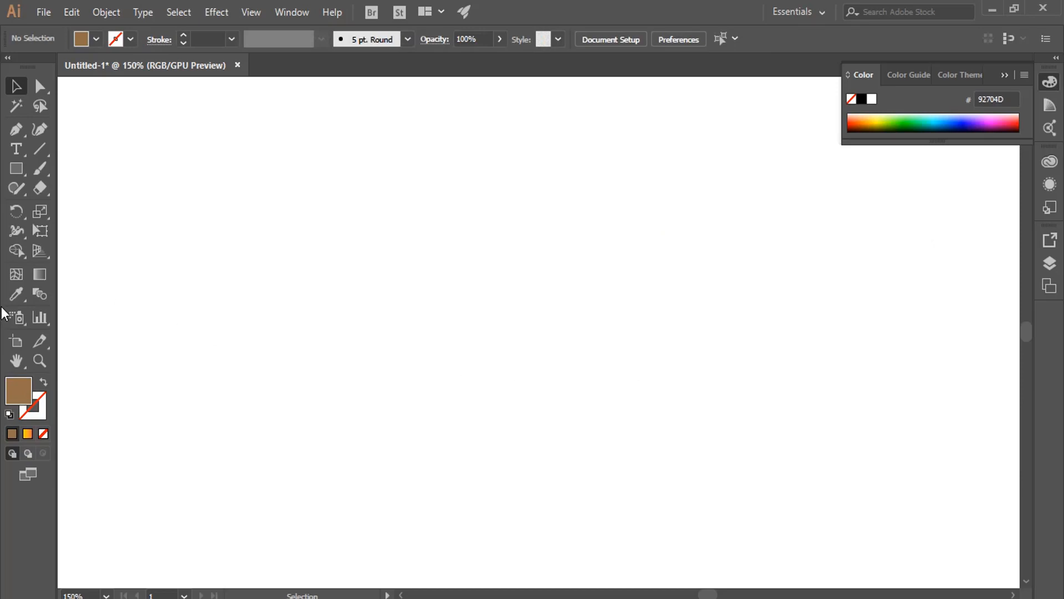
Step: Measure a nearly horizontal distance across the empty artboard with the Measure Tool
click(16, 294)
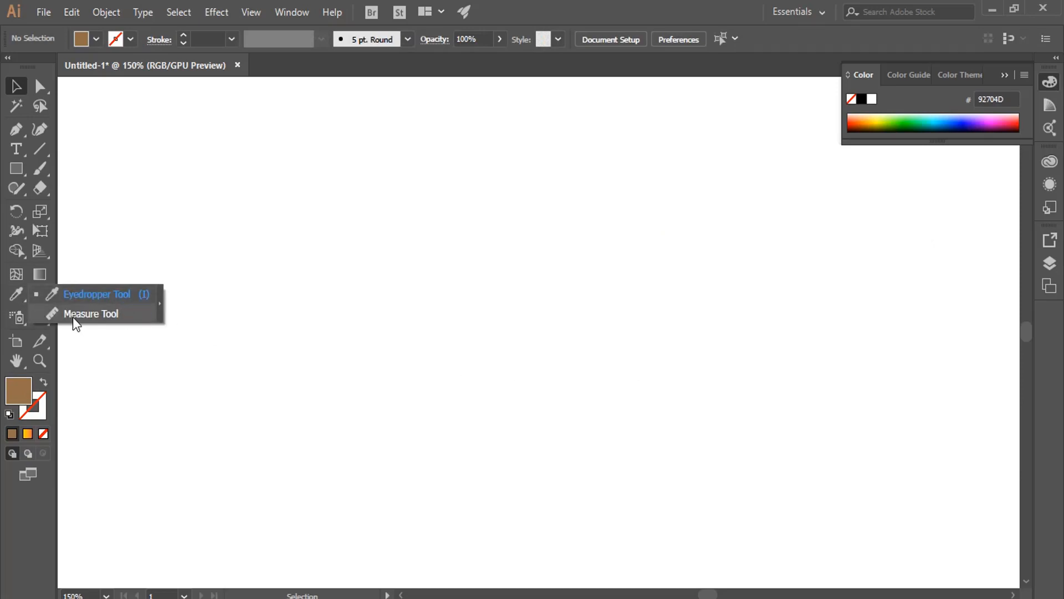
click(16, 168)
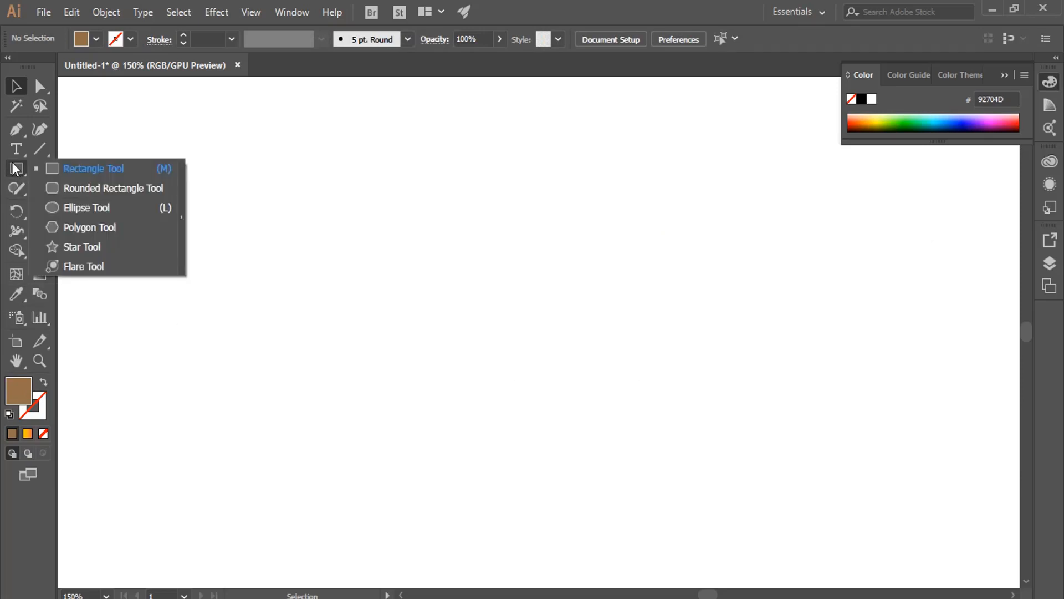
click(13, 295)
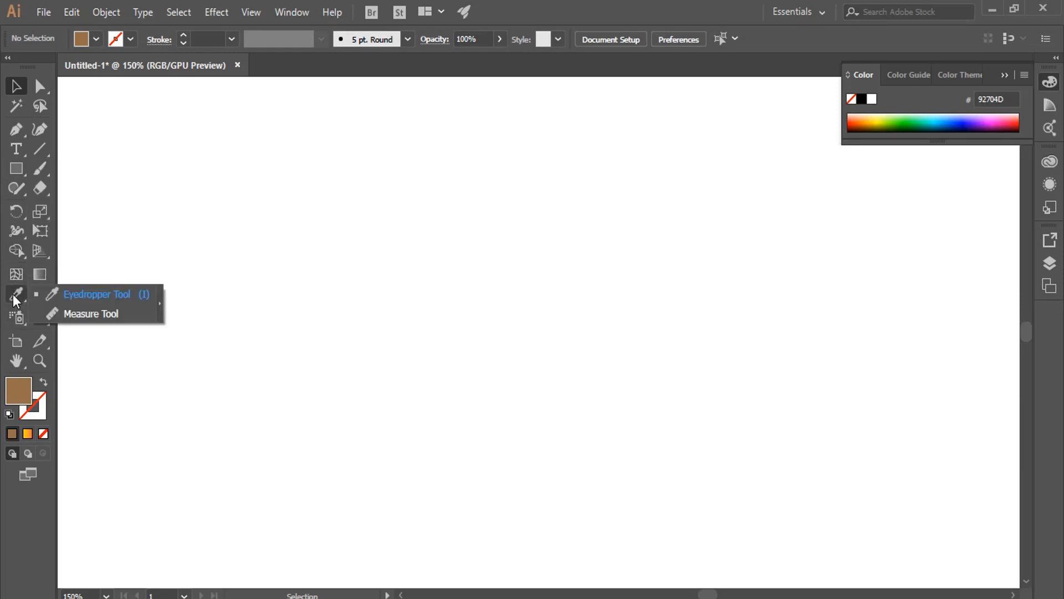
click(108, 312)
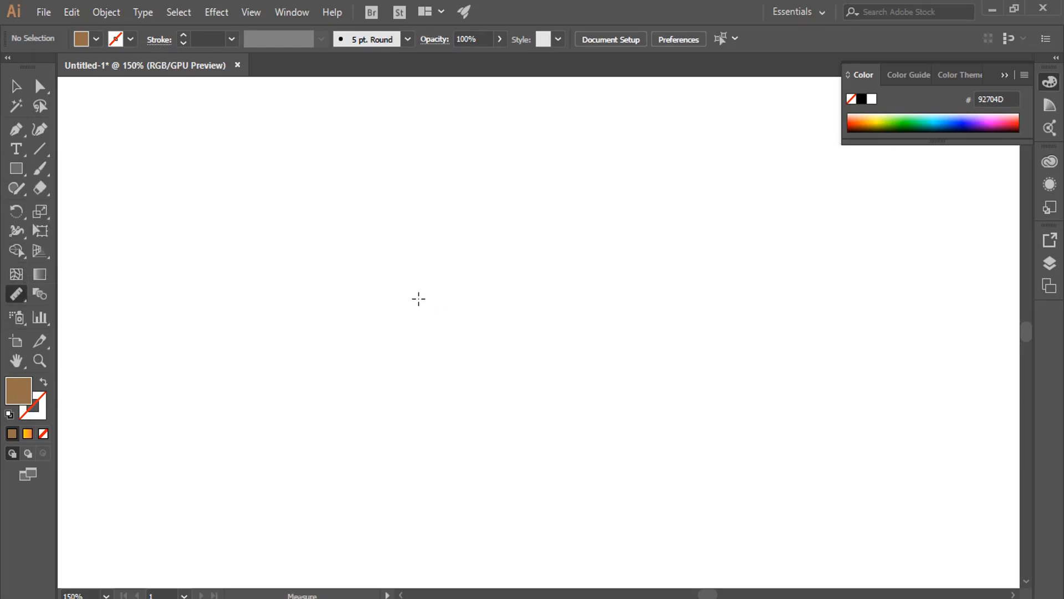
drag(371, 286, 560, 280)
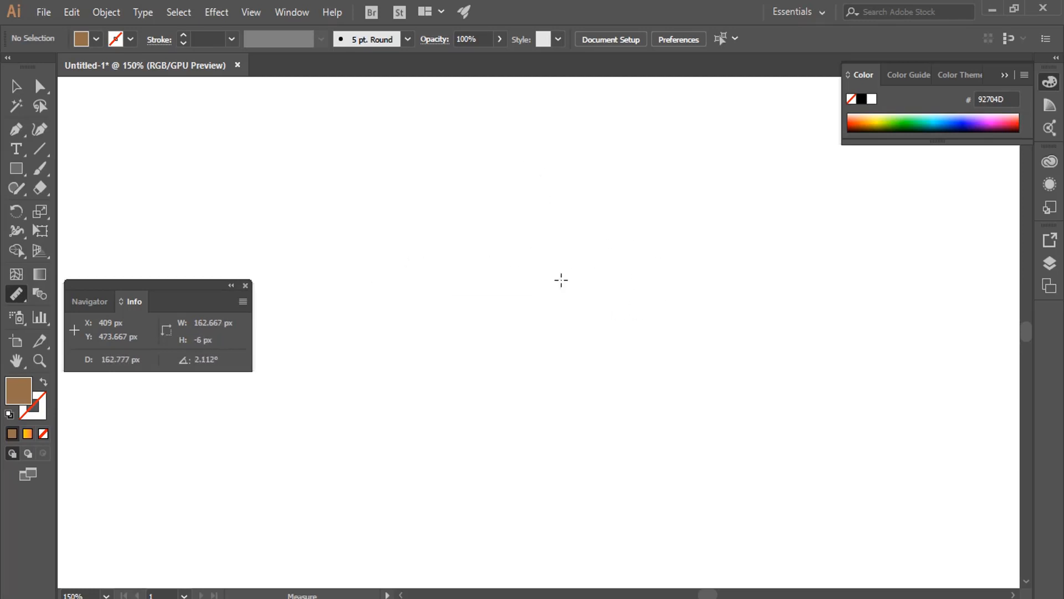
Step: Draw a brown rectangle about 249 by 157 px on the empty artboard and measure its top and left edges
click(15, 168)
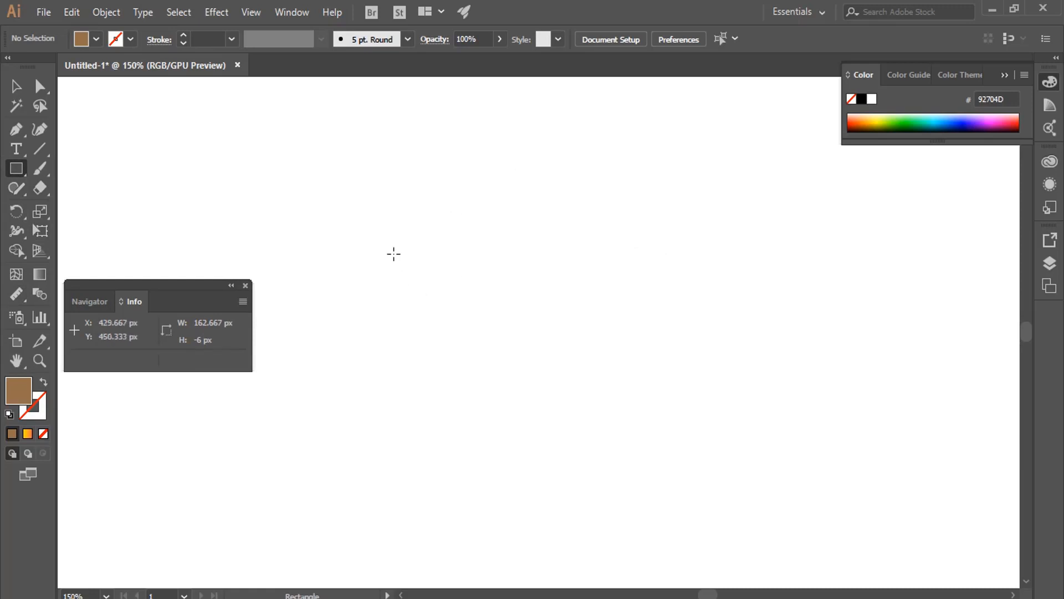
drag(393, 253, 684, 444)
click(16, 295)
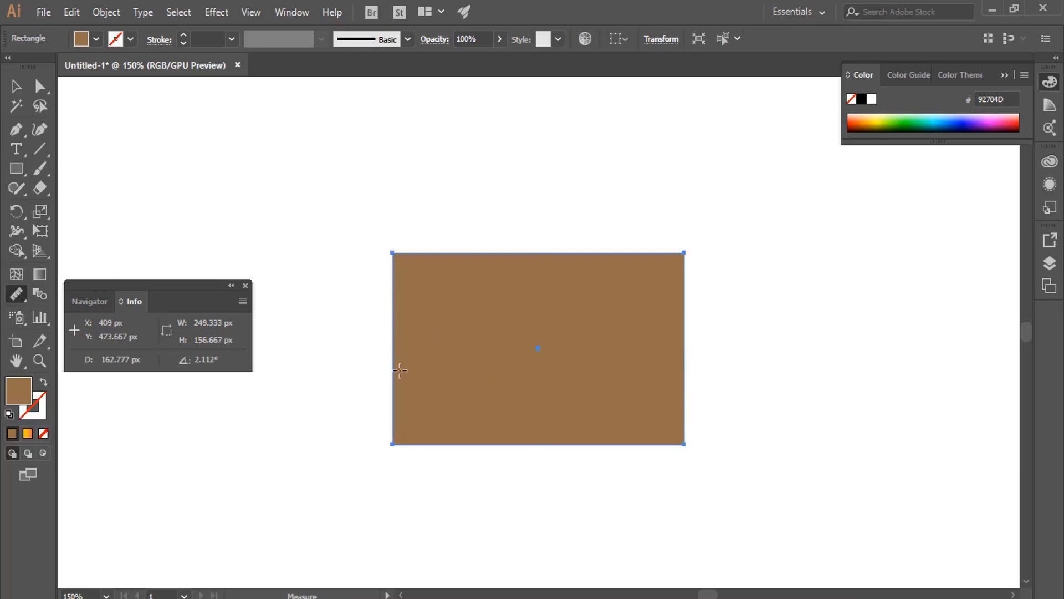
drag(392, 252, 686, 268)
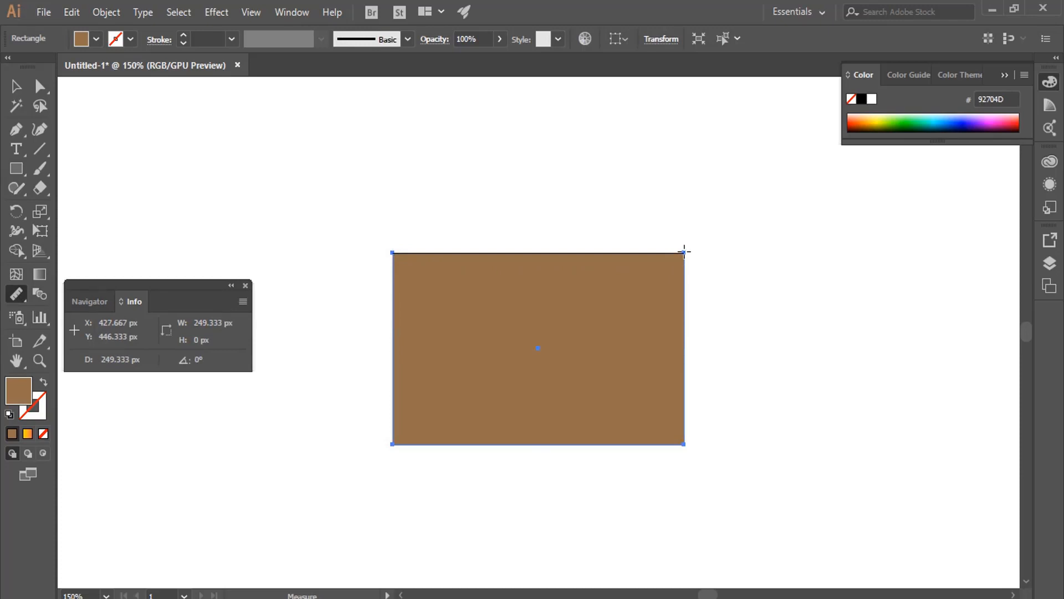
drag(392, 252, 395, 440)
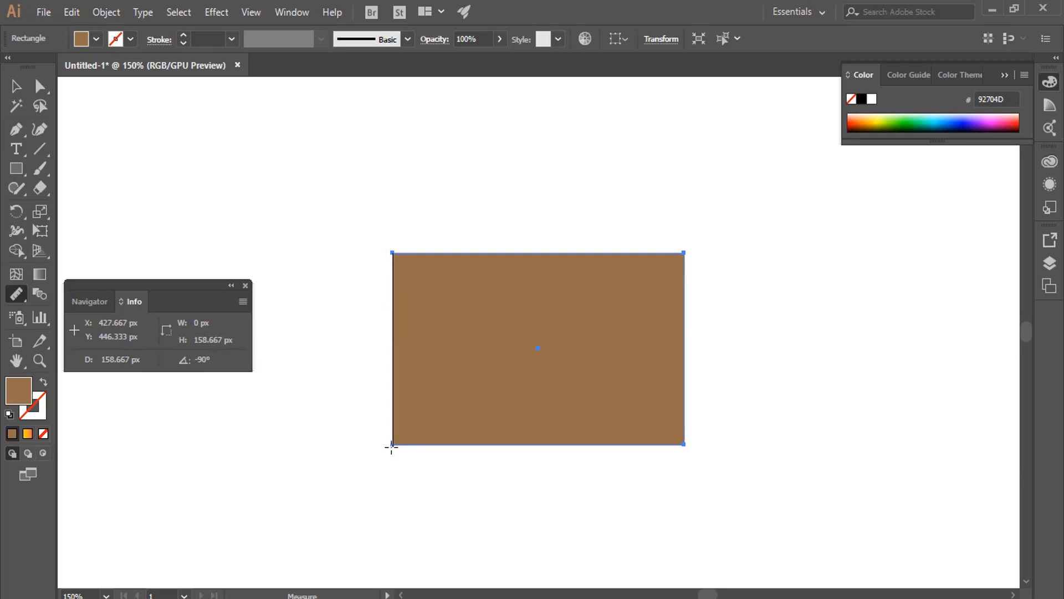
Step: Measure the brown rectangle's diagonal and its top edge with the Measure Tool, and close the measurement readout
drag(391, 447, 683, 443)
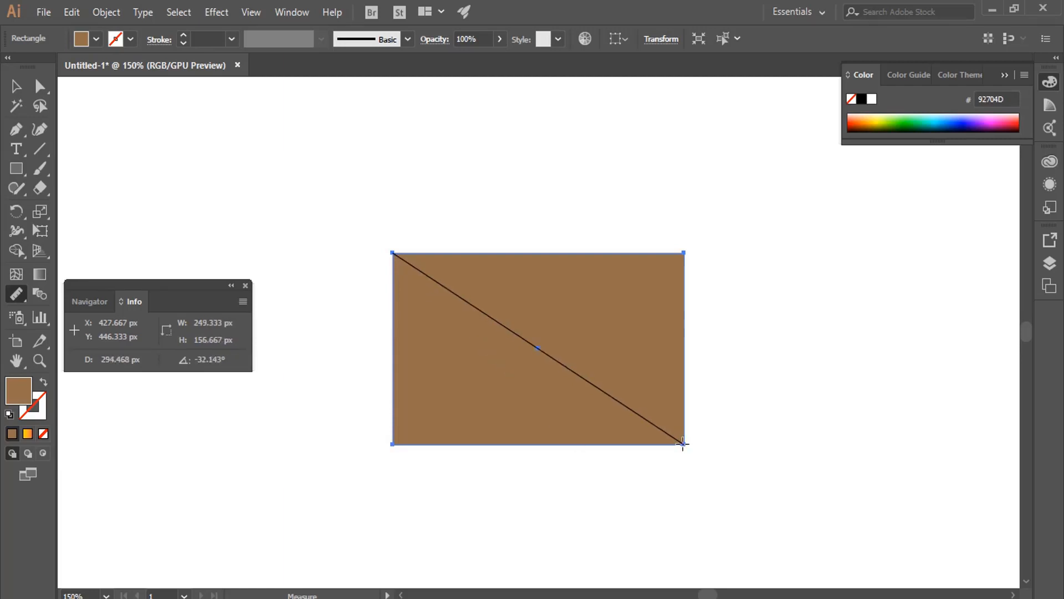
drag(683, 443, 684, 255)
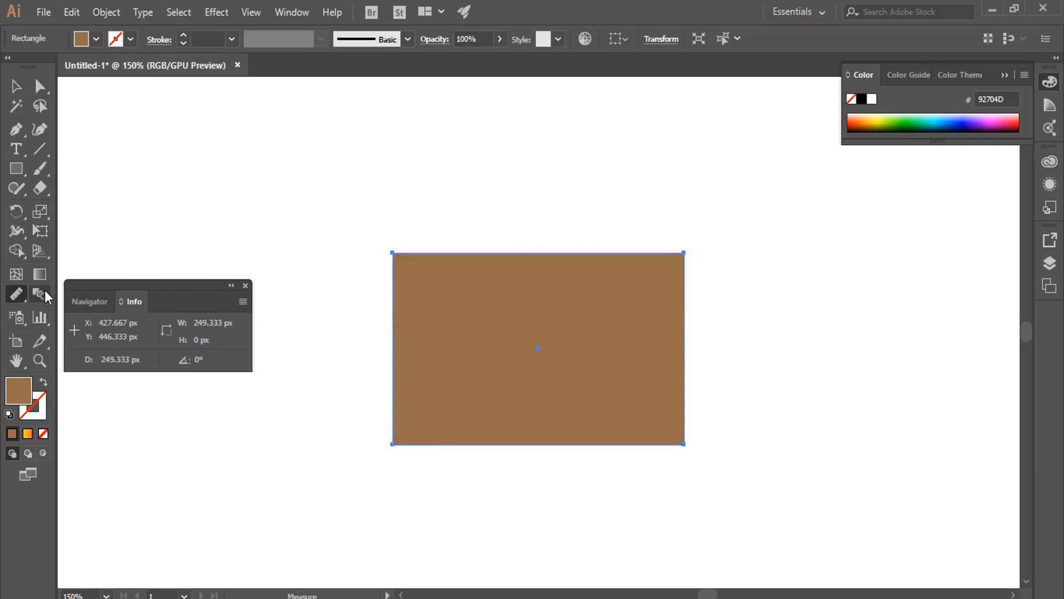
click(17, 86)
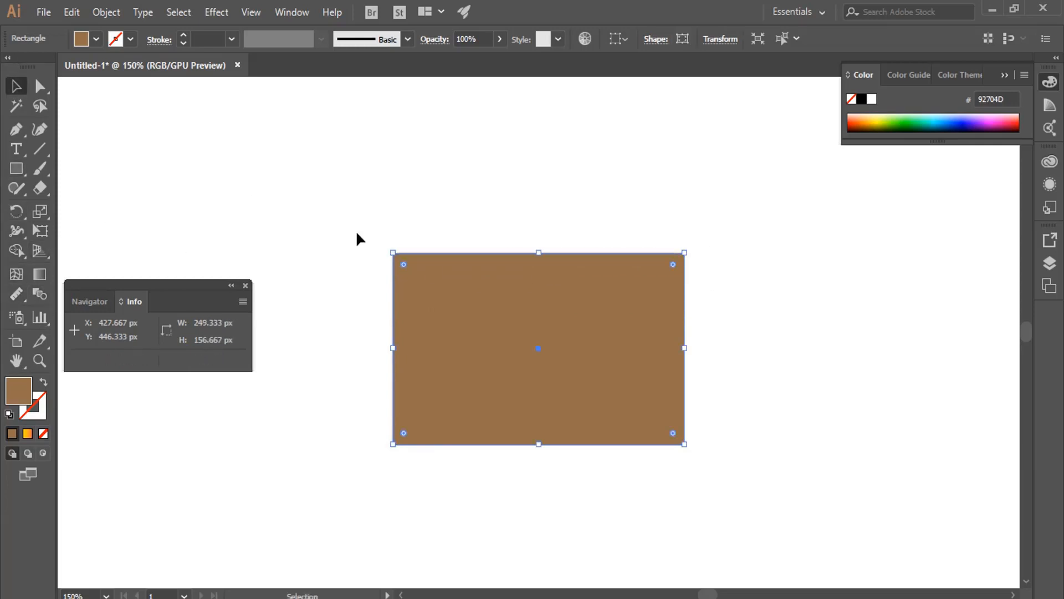
click(245, 285)
Step: Show the document rulers and set their units to inches
key(a)
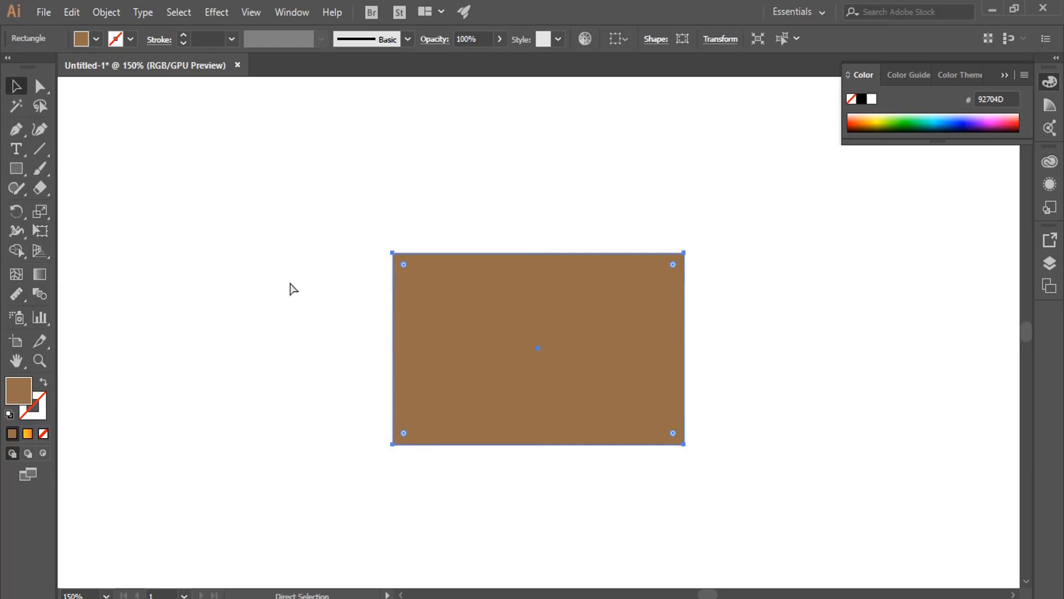
key(v)
key(ctrl+r)
right_click(386, 83)
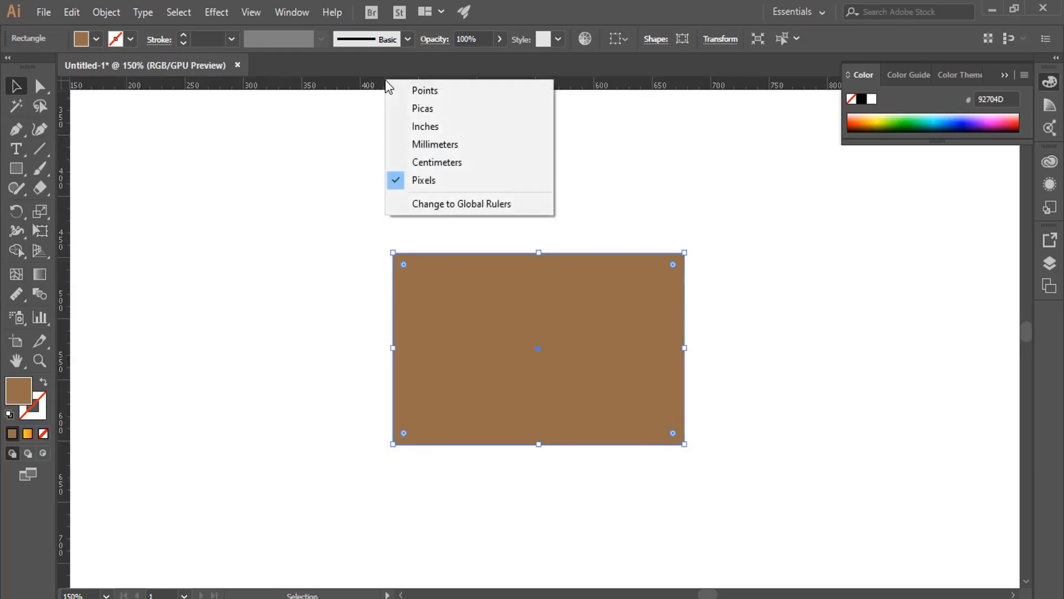
right_click(341, 85)
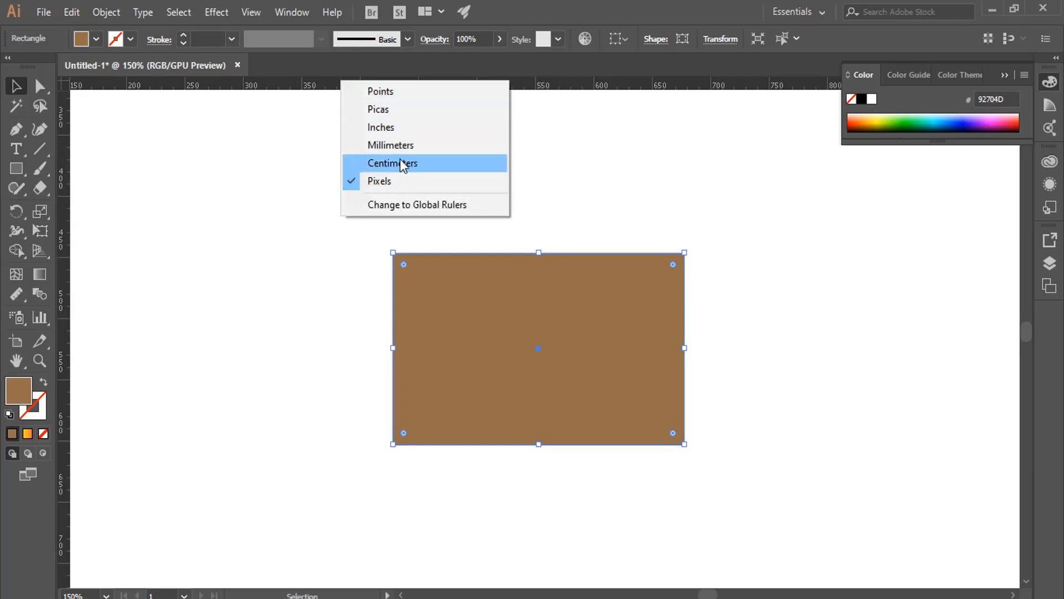
click(393, 128)
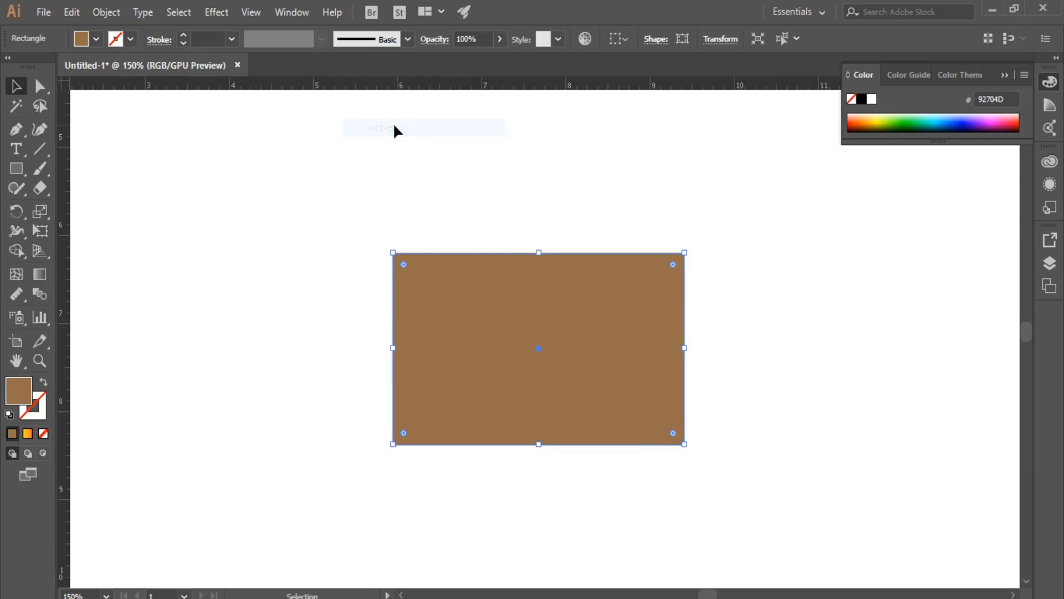
click(17, 295)
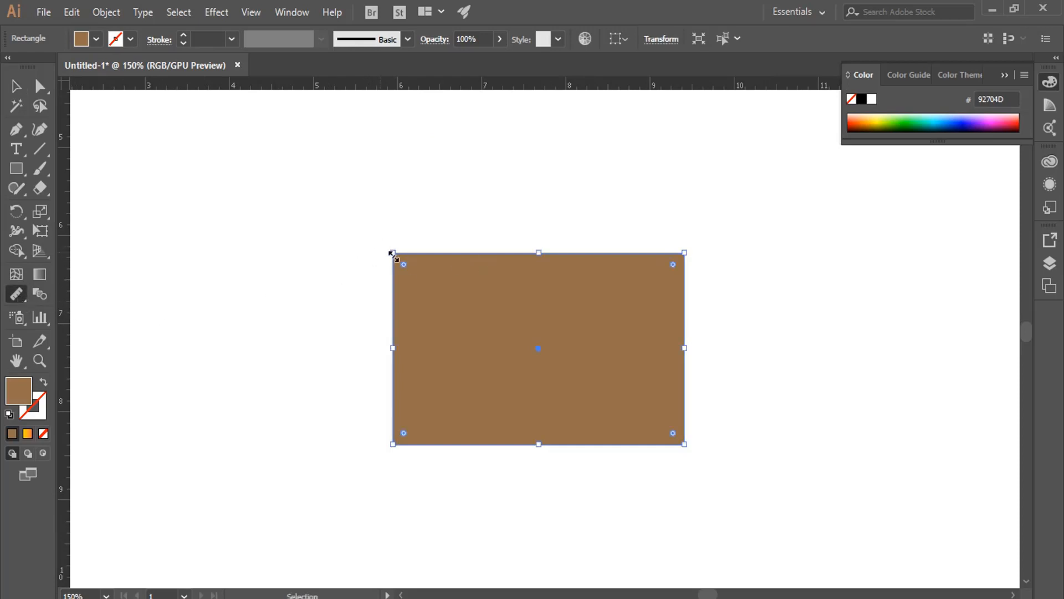
click(16, 294)
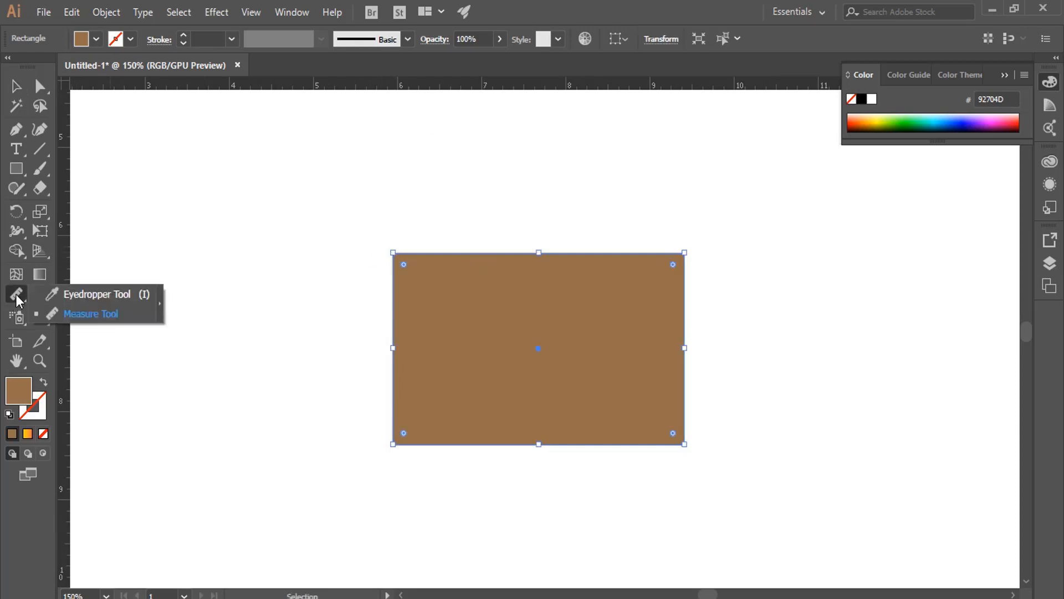
click(86, 313)
Step: Deselect the brown rectangle, measure its top and left edges in inches with the Measure Tool, and close the measurement readout
click(15, 85)
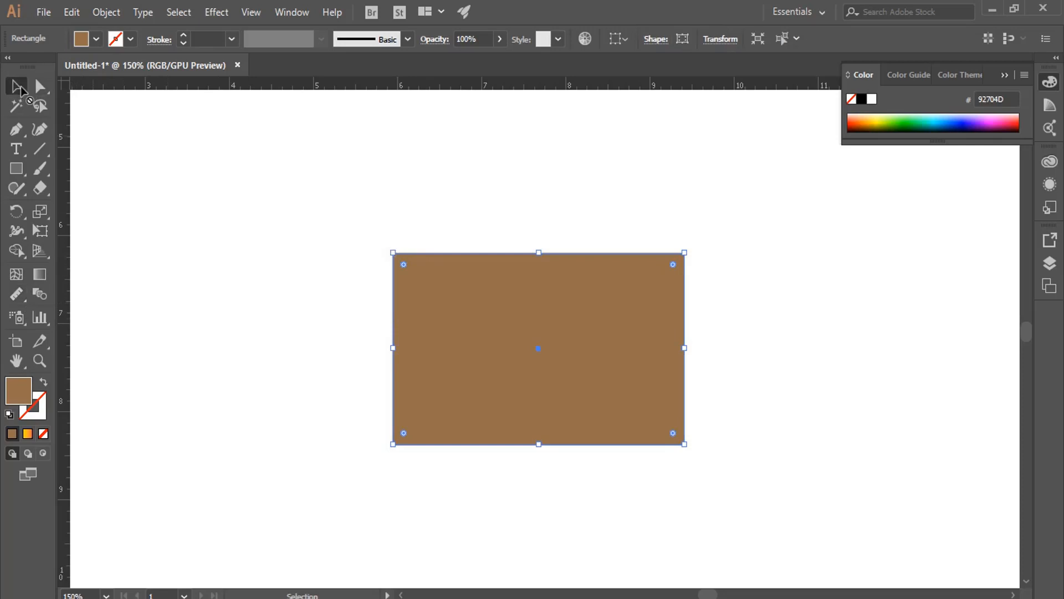
click(315, 222)
click(15, 294)
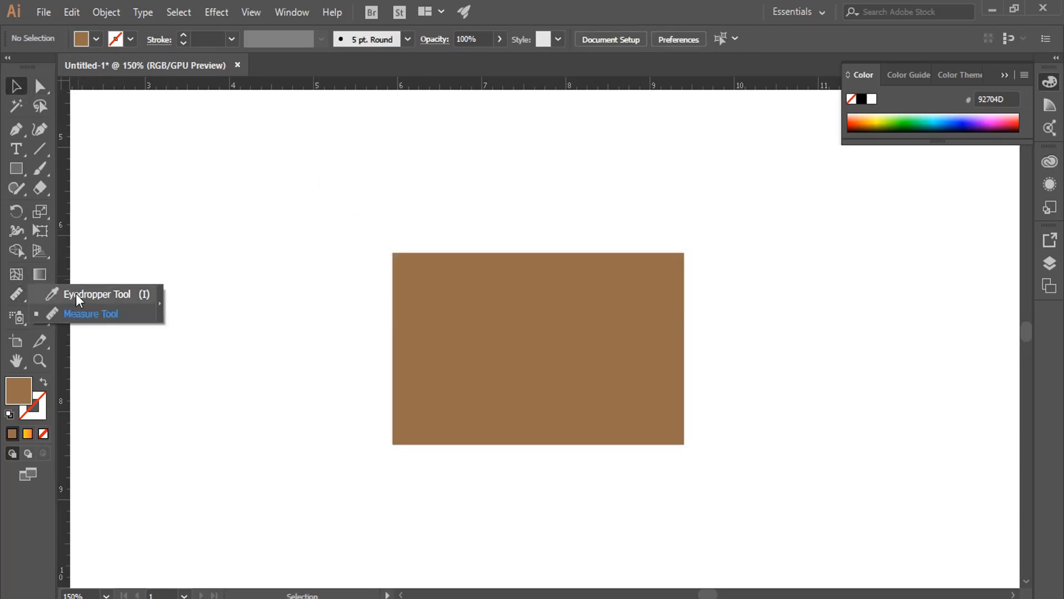
click(89, 308)
drag(393, 252, 687, 254)
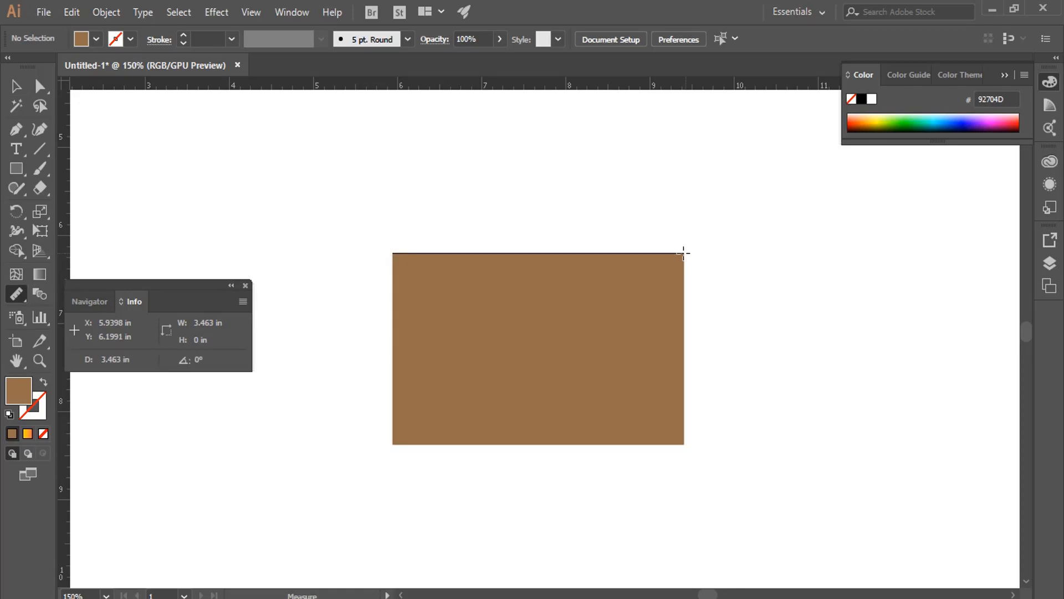
drag(684, 253, 395, 448)
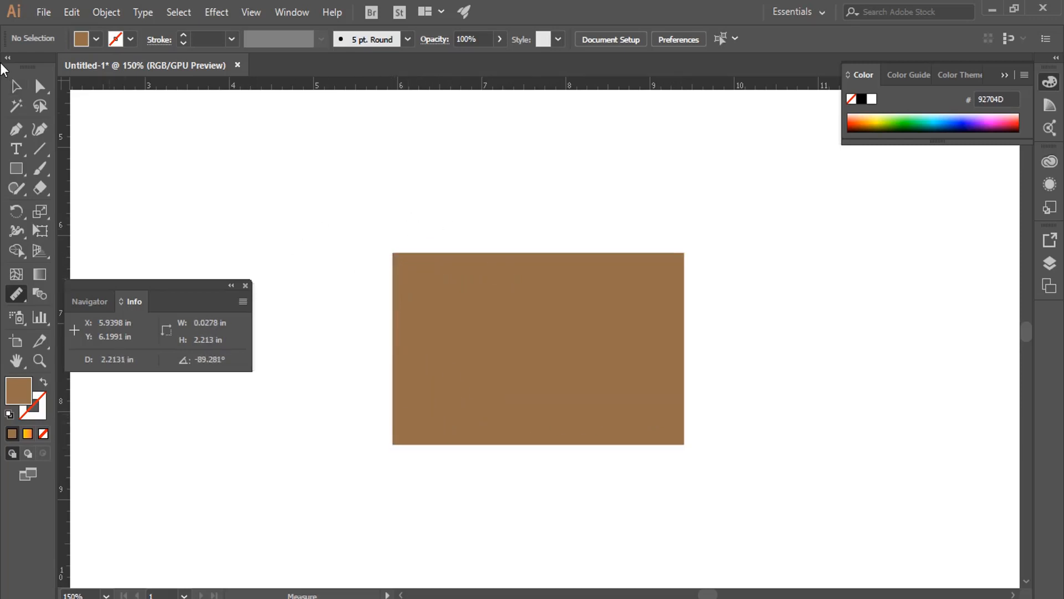
click(15, 86)
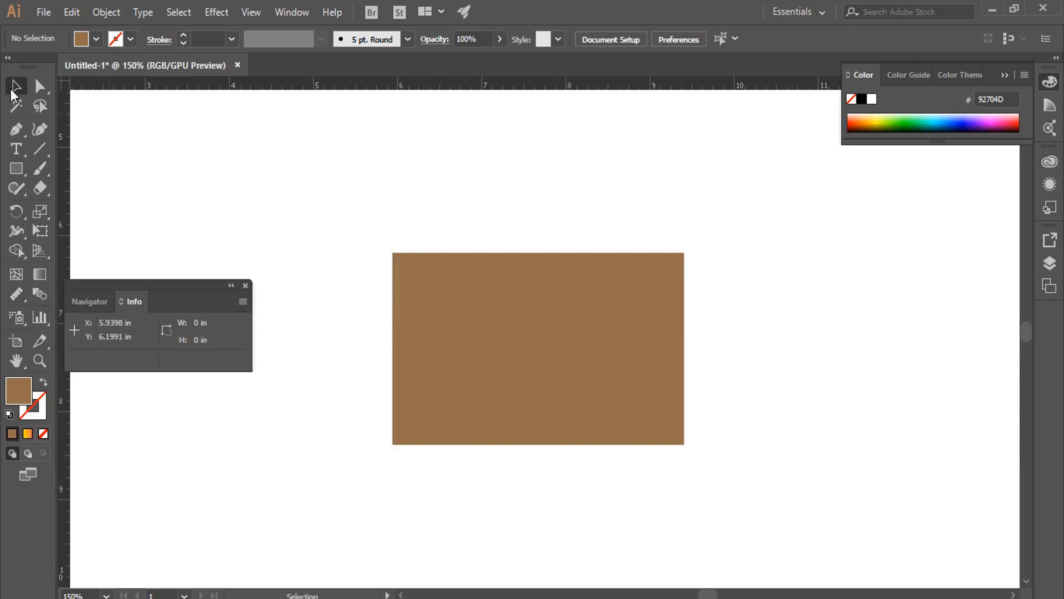
click(246, 286)
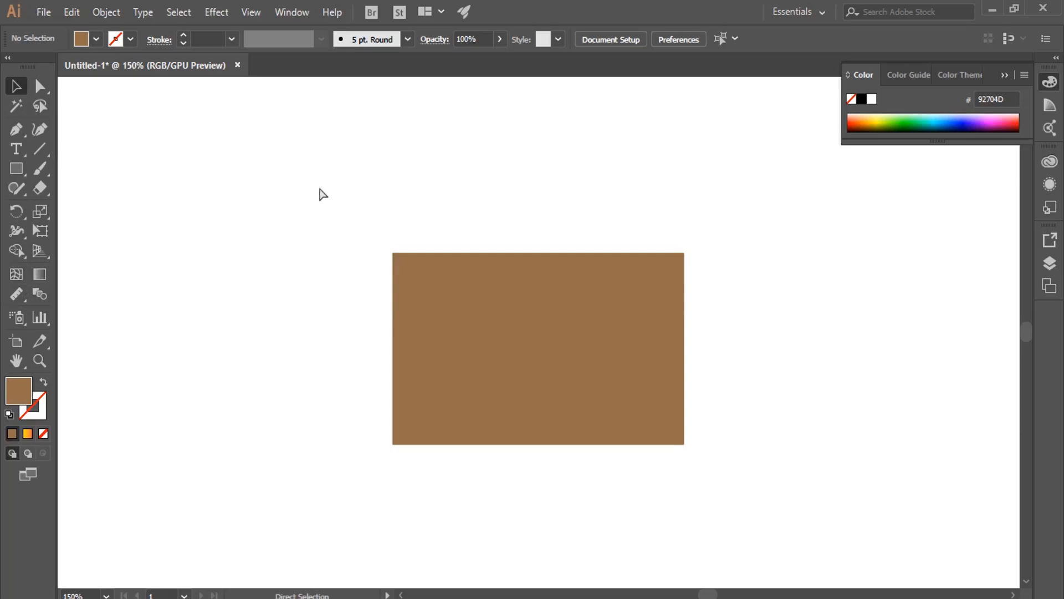
Step: Set the ruler units back to pixels and move the brown rectangle left and slightly up on the artboard
right_click(351, 79)
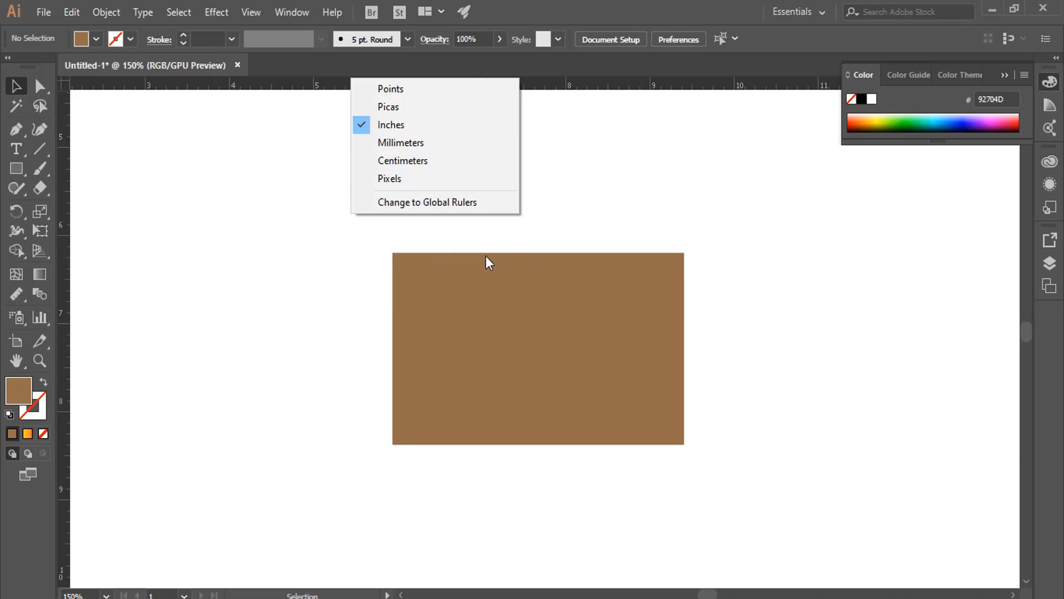
click(393, 179)
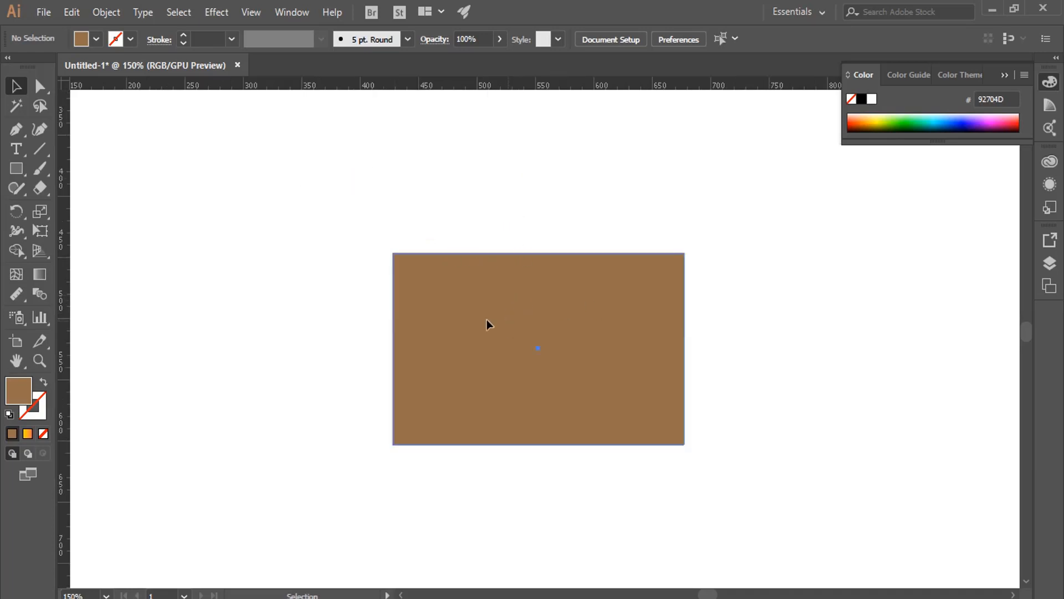
drag(487, 320, 338, 295)
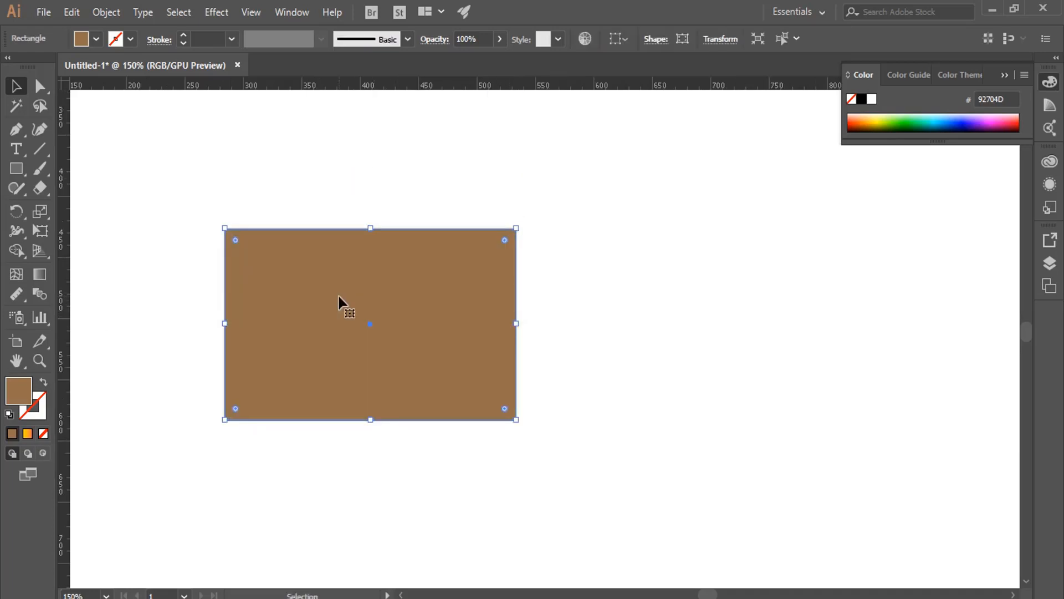